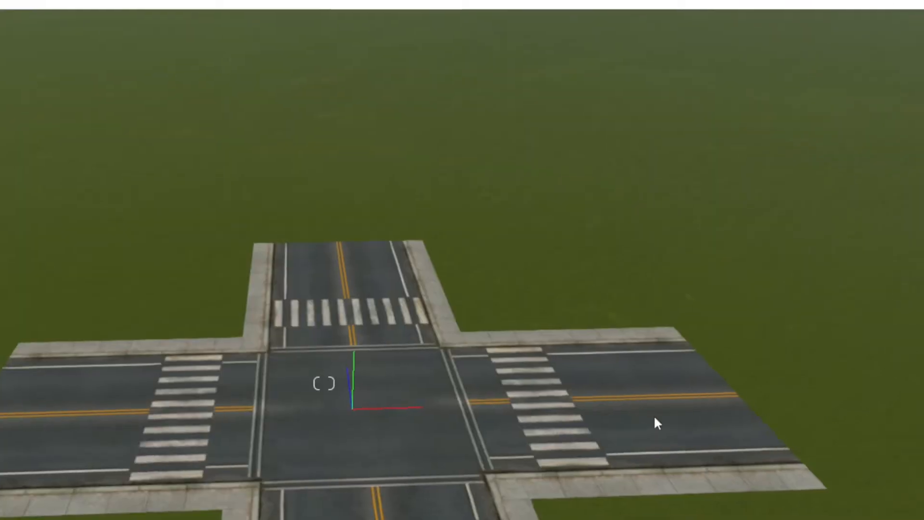
key(w)
right_drag(336, 363, 362, 323)
right_drag(876, 376, 490, 337)
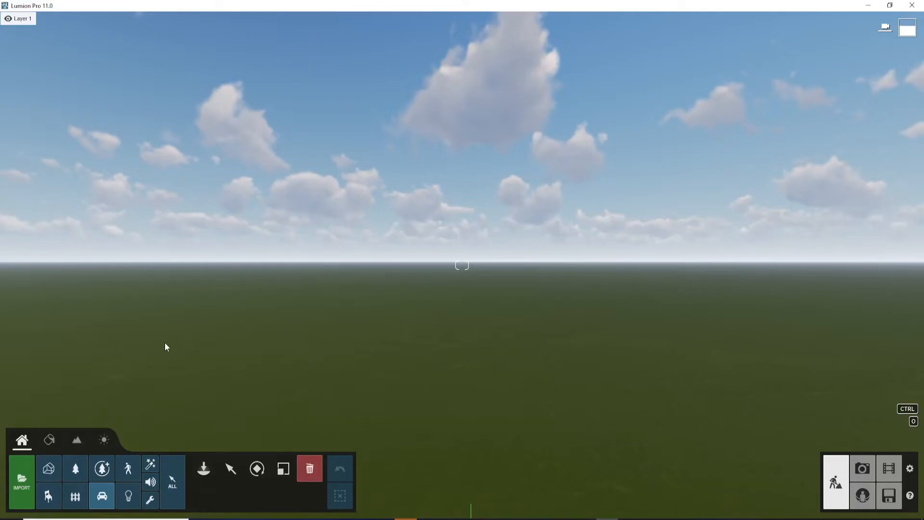
Import the model Long Curve2.FBX with its animations enabled, keeping the default name and category folder
click(21, 477)
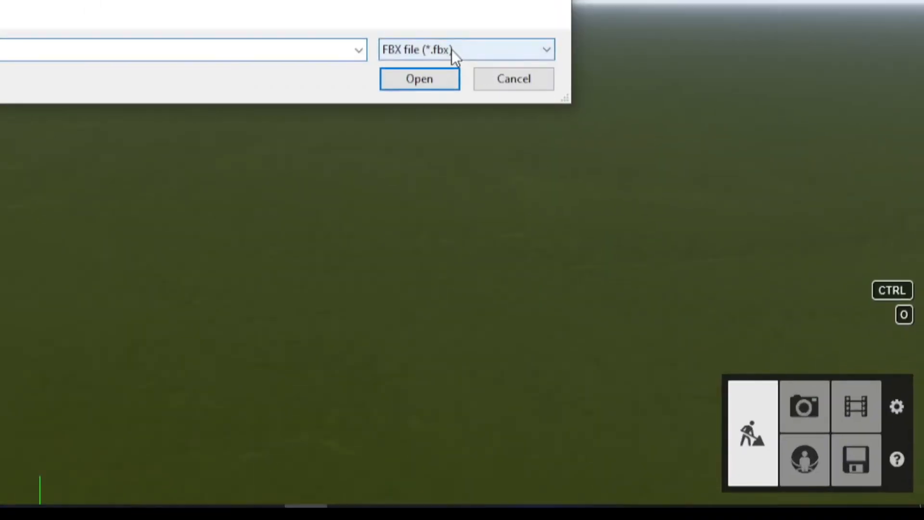
click(452, 50)
click(444, 70)
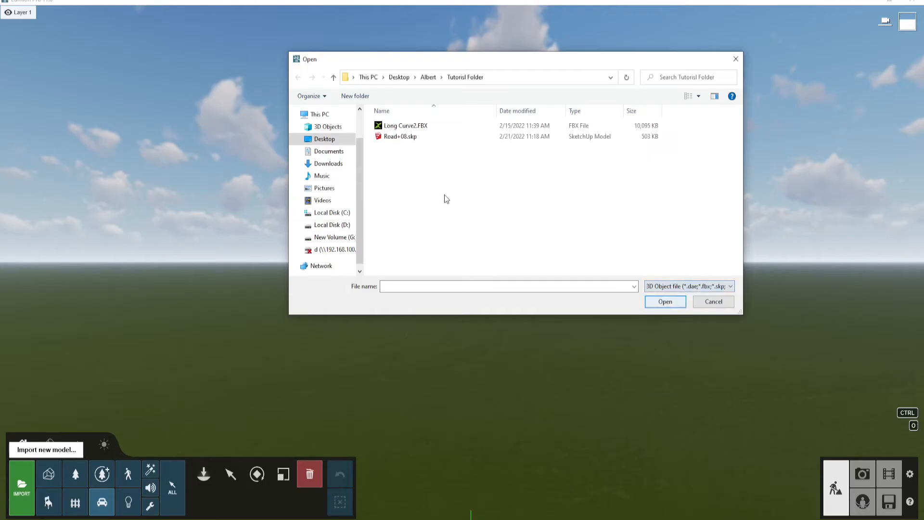
click(405, 126)
click(662, 306)
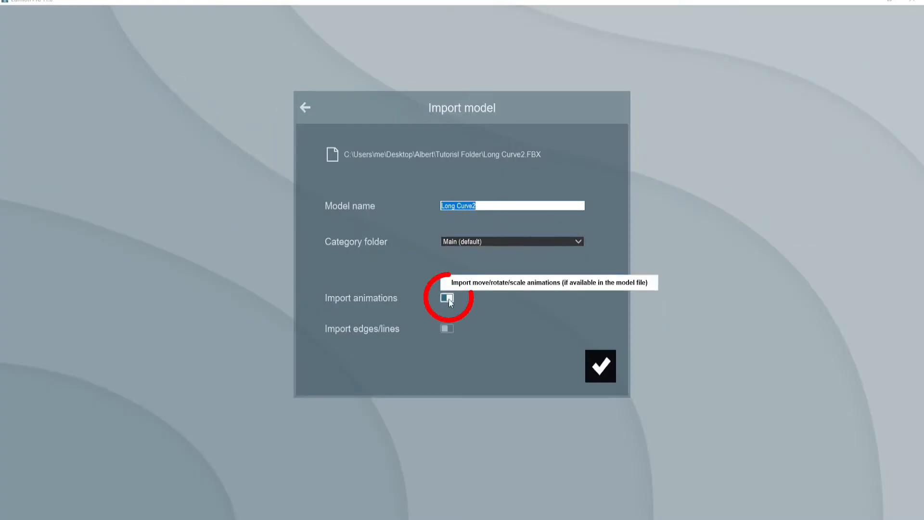
click(453, 300)
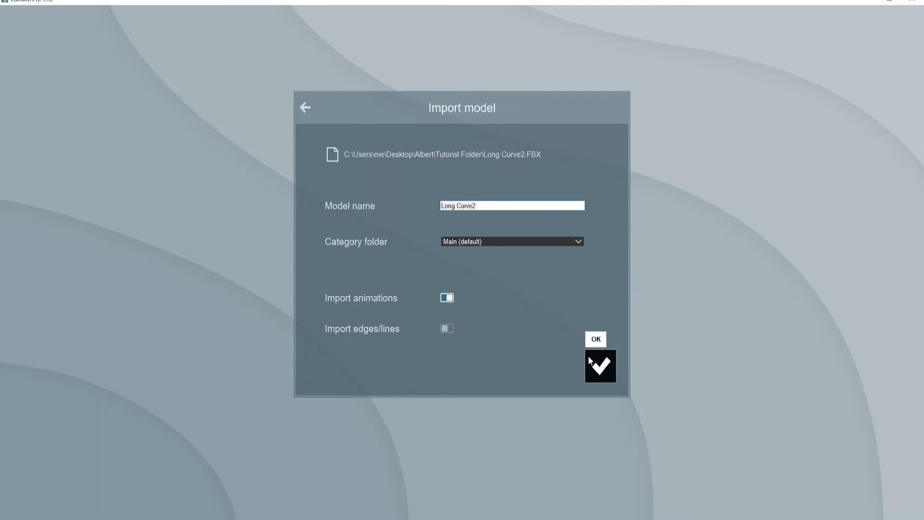
click(598, 367)
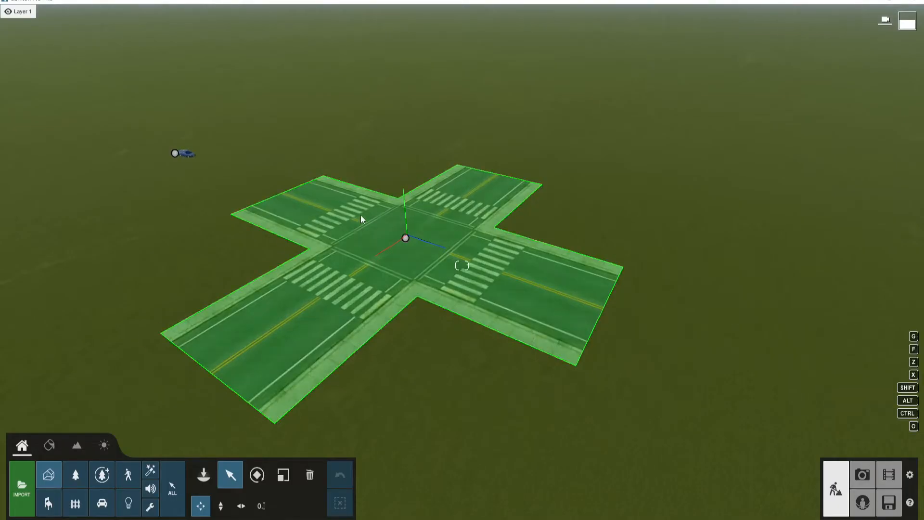
Inspect the Zigzag car's Car Paint material, leave the material editor without changes, and nudge the car on the grass
scroll(360, 215, up, 1)
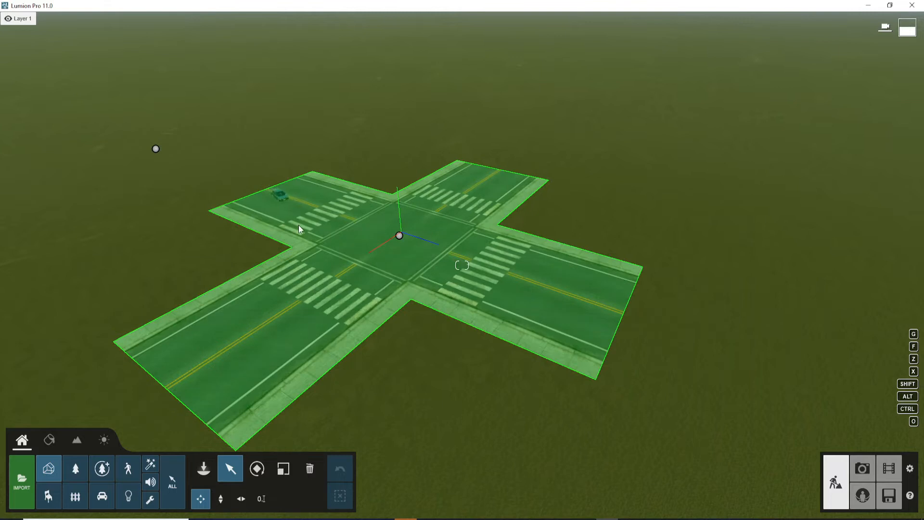
click(55, 441)
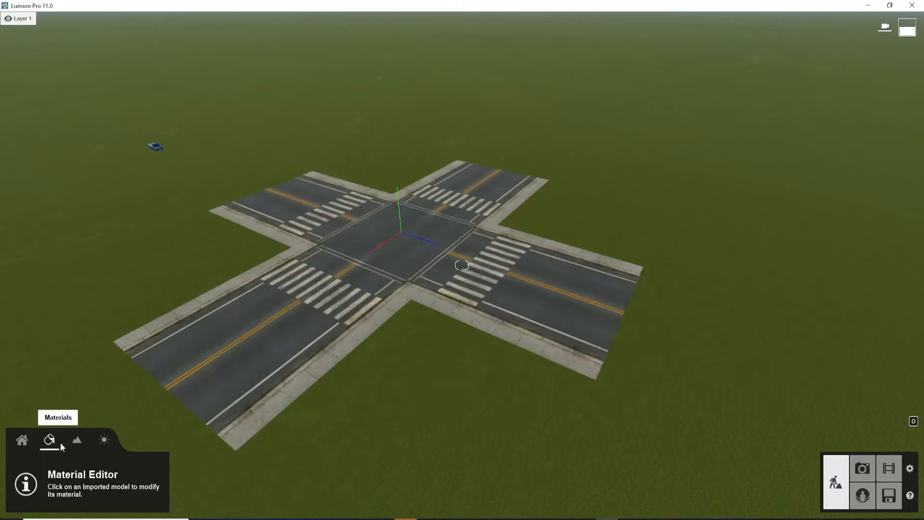
click(157, 152)
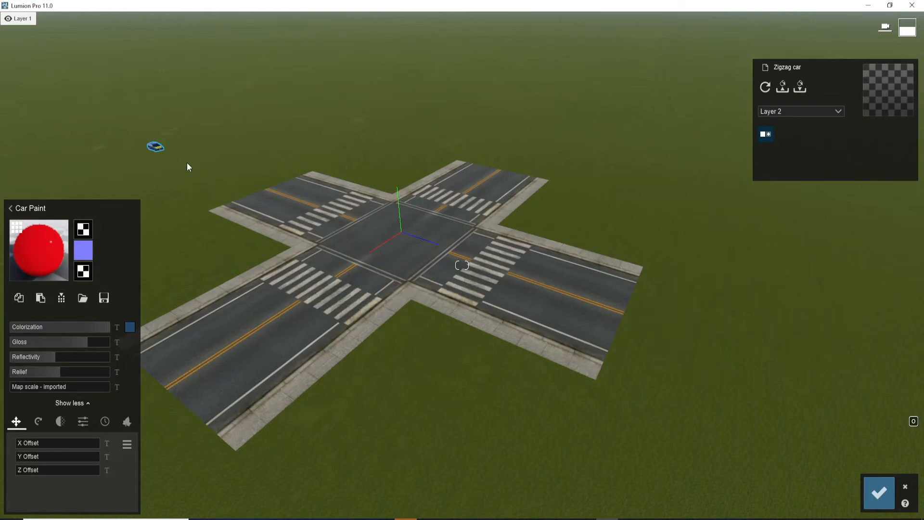
click(905, 489)
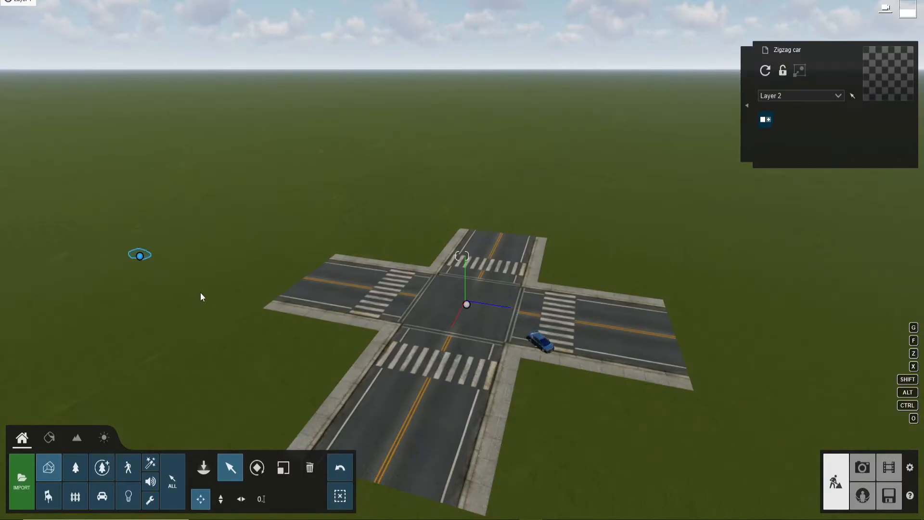
drag(144, 255, 151, 253)
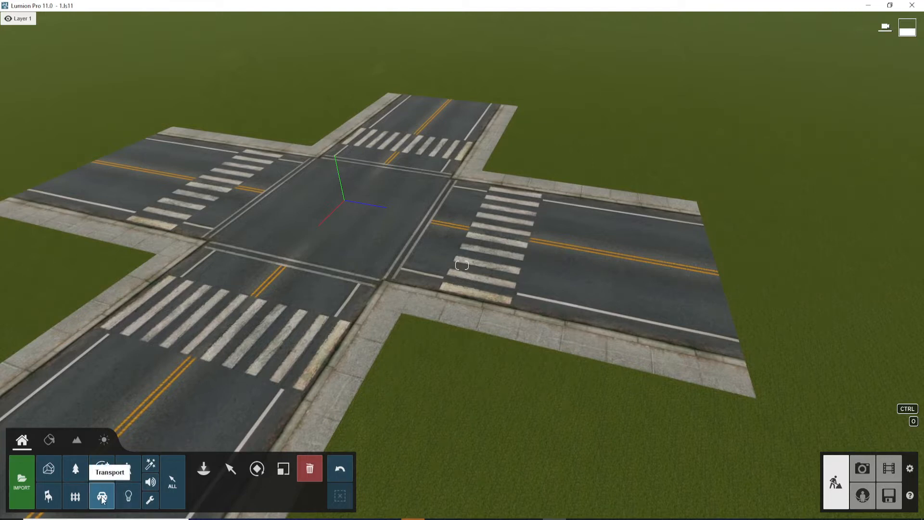
Browse the transport library and choose the first black muscle car in the SportsCars category for placement
click(204, 471)
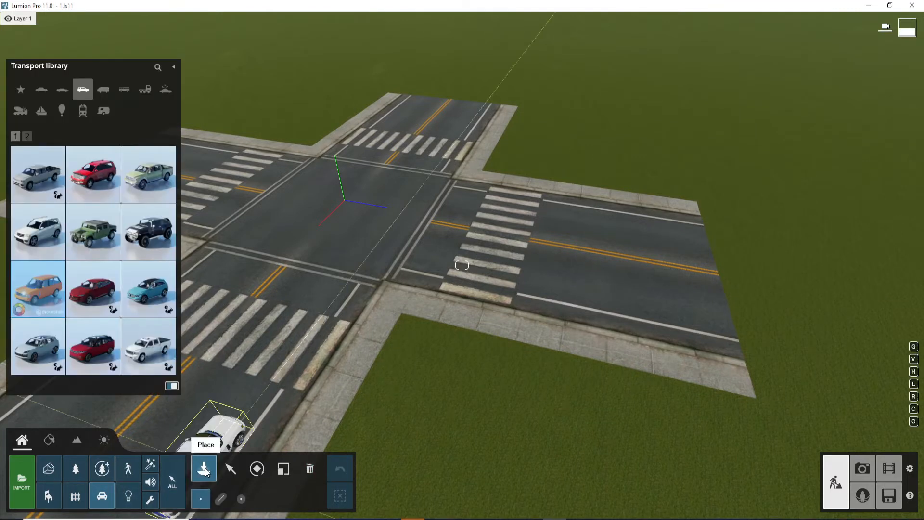
click(65, 90)
click(85, 91)
click(97, 91)
click(83, 91)
click(62, 91)
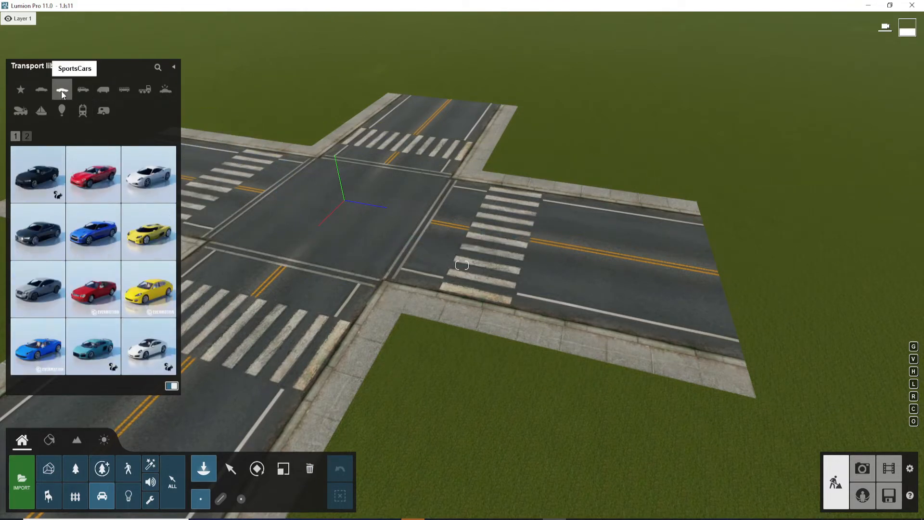
mouse_move(39, 183)
click(39, 183)
Try rotating the muscle car during placement, and place it on the grass beside the road junction
right_drag(463, 373, 507, 398)
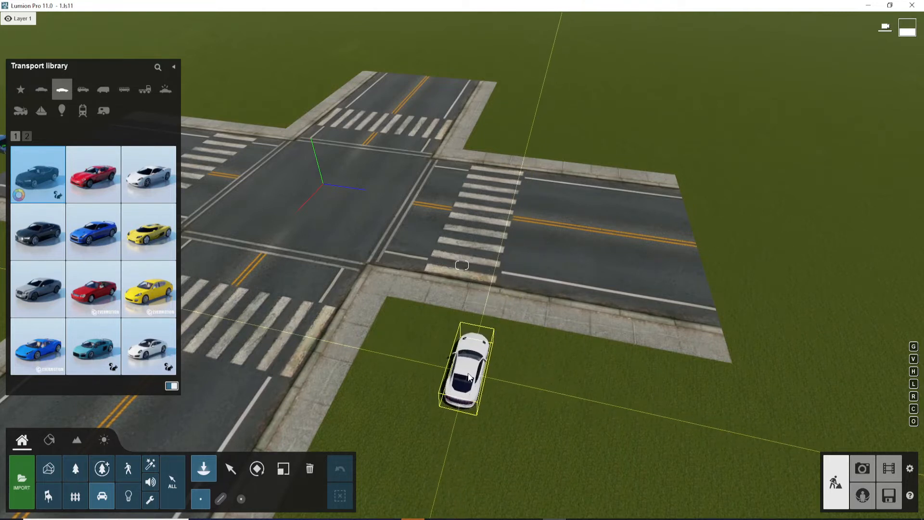
key(r)
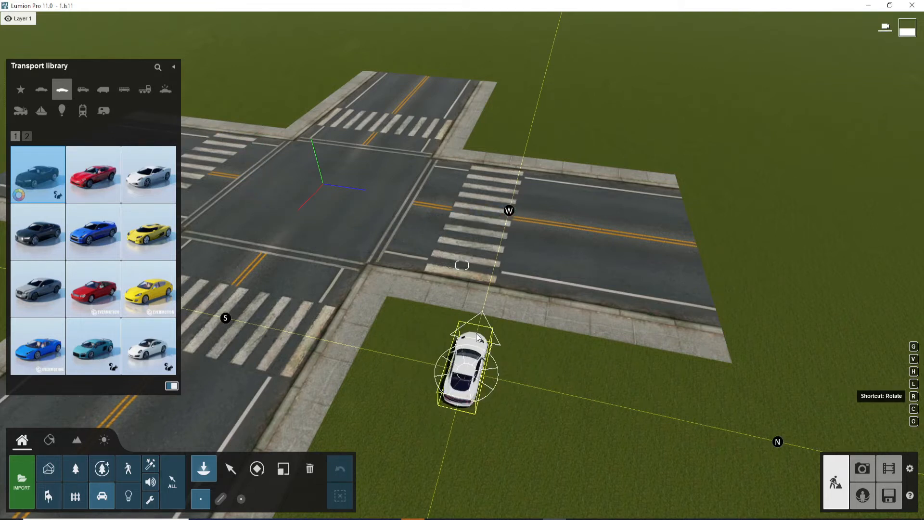
click(464, 377)
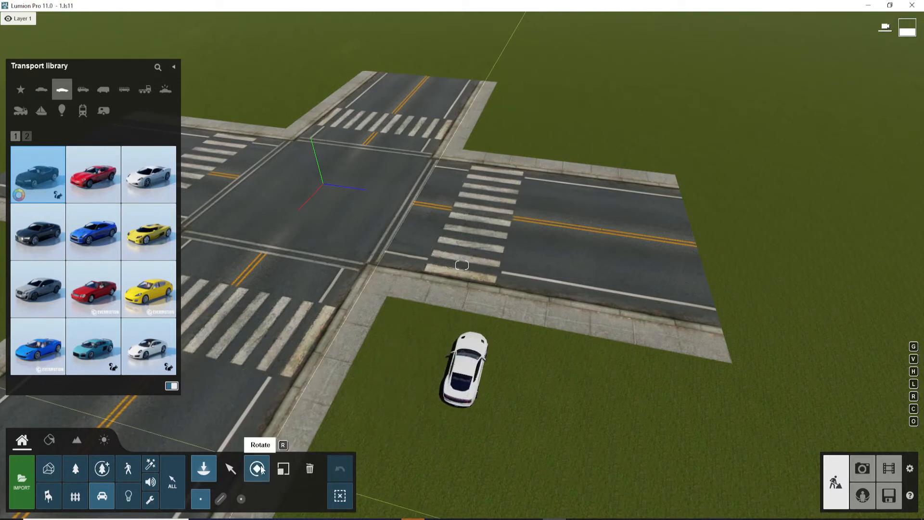
Rotate the placed muscle car, trying headings of 0° and 30° and finishing at 90°
click(258, 468)
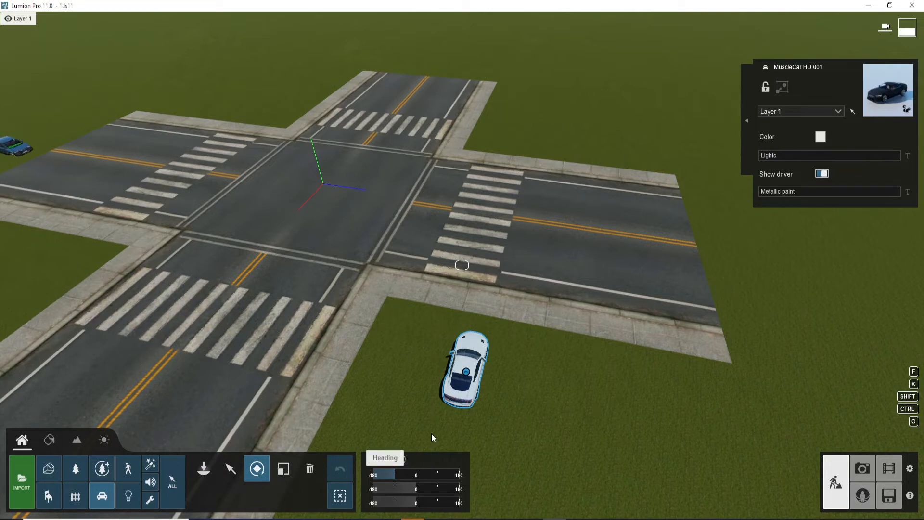
mouse_move(397, 474)
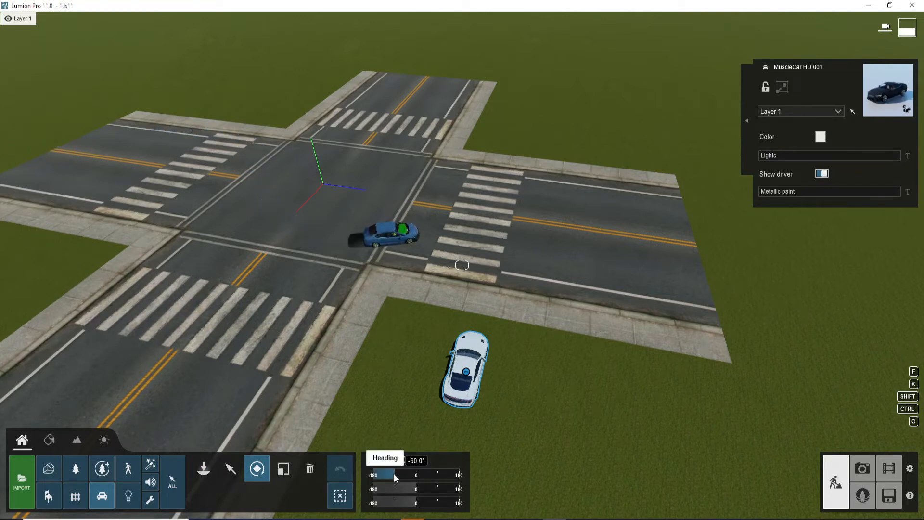
drag(394, 473, 417, 474)
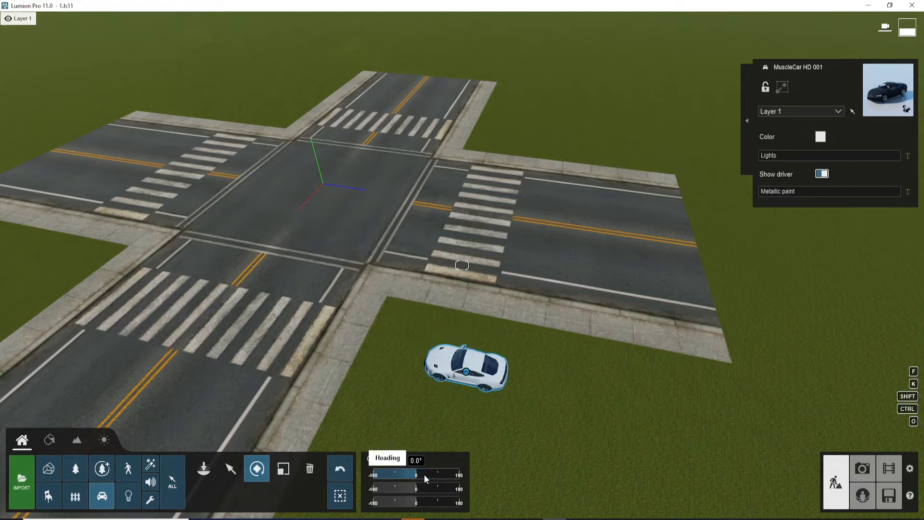
click(423, 475)
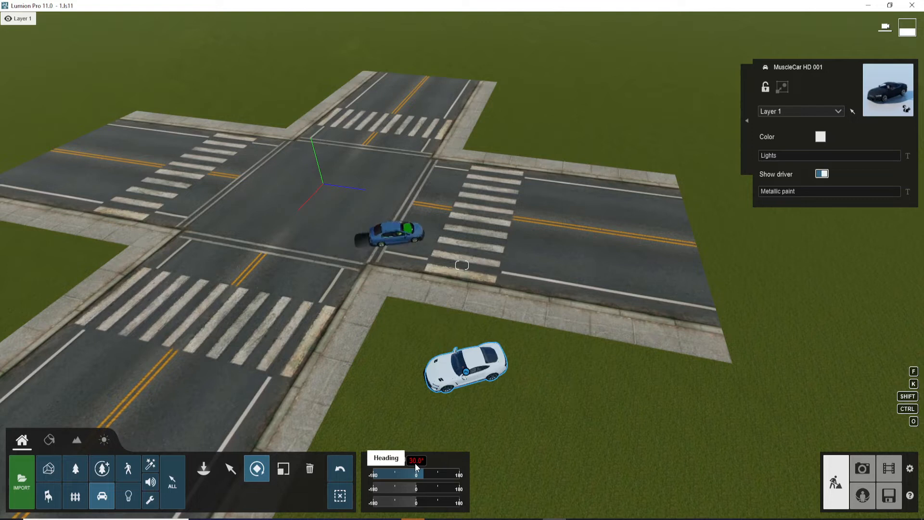
key(Return)
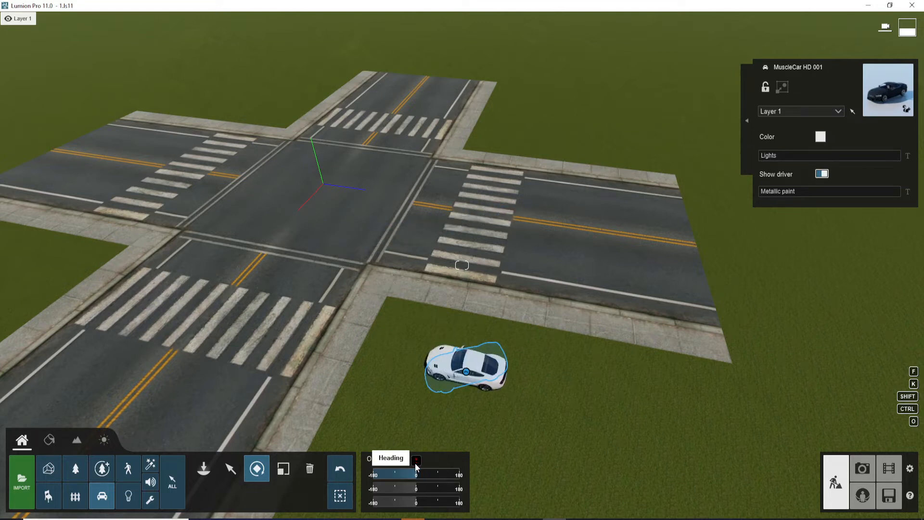
text(90)
key(Return)
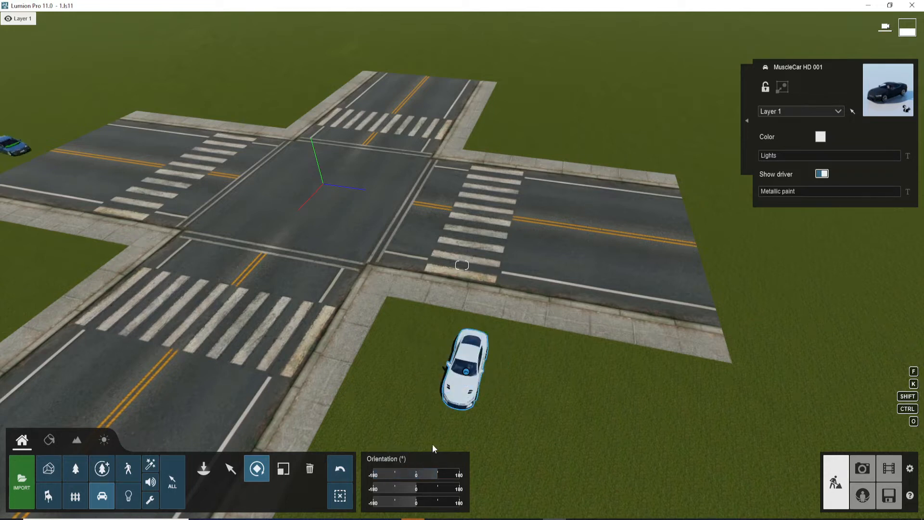
Place five more muscle cars at random sizes on the grass and sidewalk beside the first one
click(207, 475)
click(549, 438)
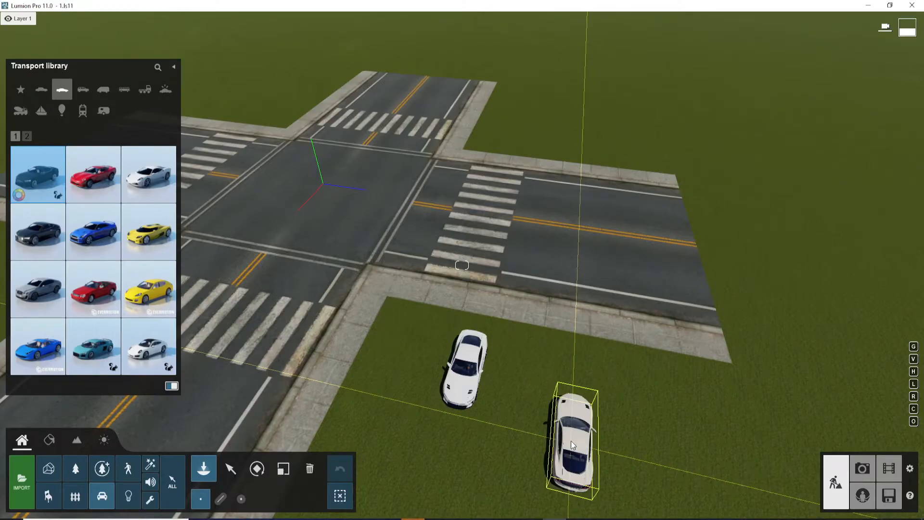
click(582, 414)
right_drag(582, 414, 581, 414)
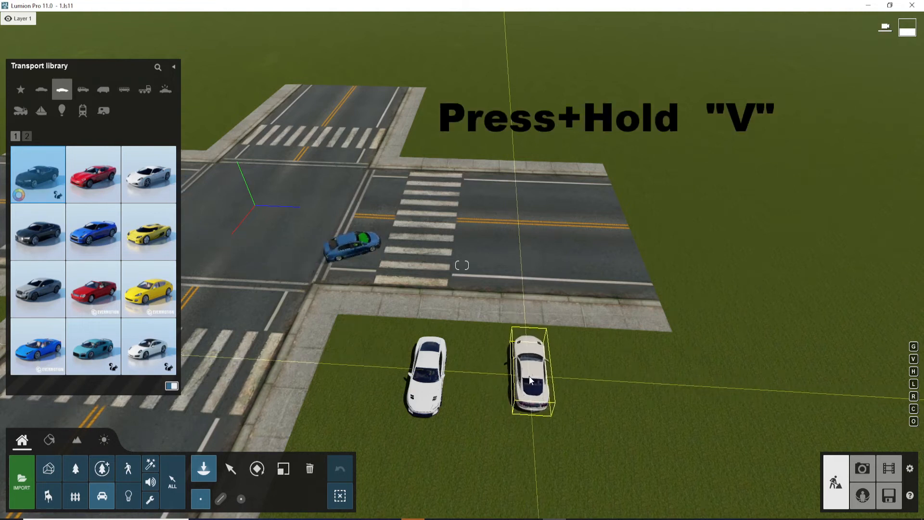
key(v)
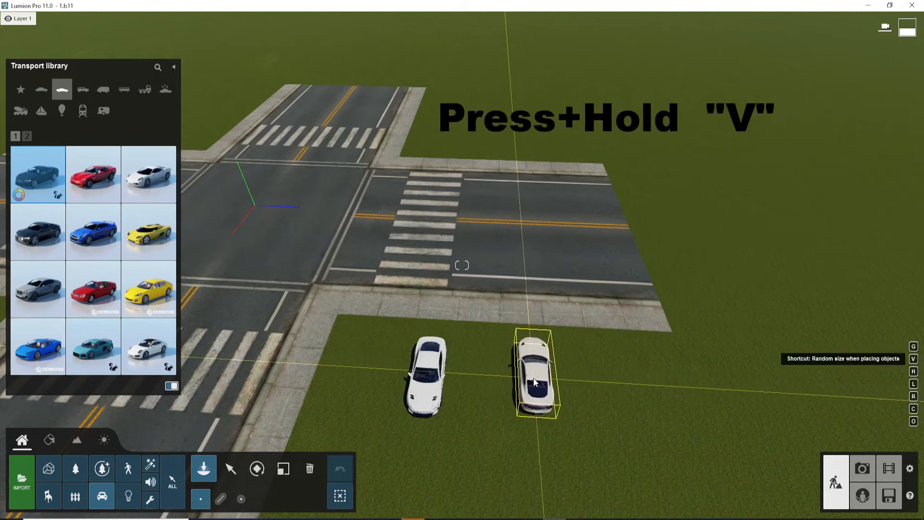
click(534, 383)
click(596, 383)
click(642, 383)
click(596, 330)
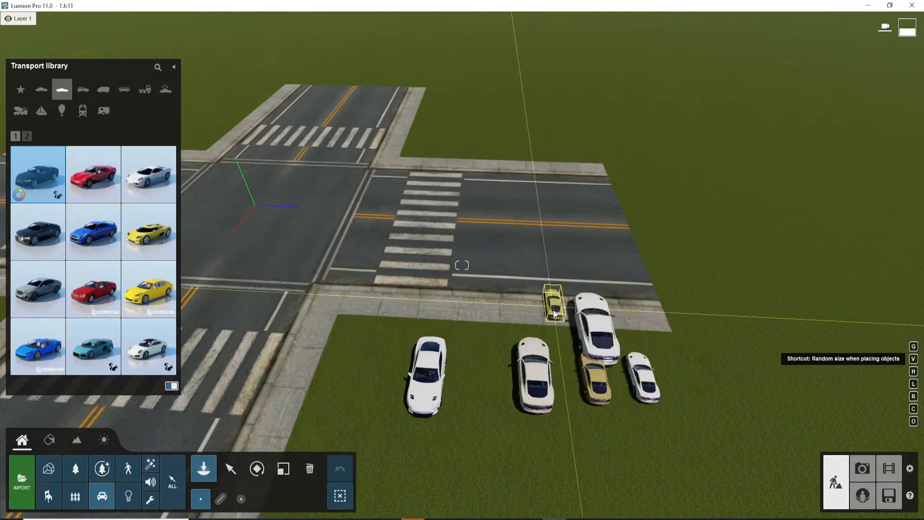
click(554, 312)
right_drag(553, 332, 518, 353)
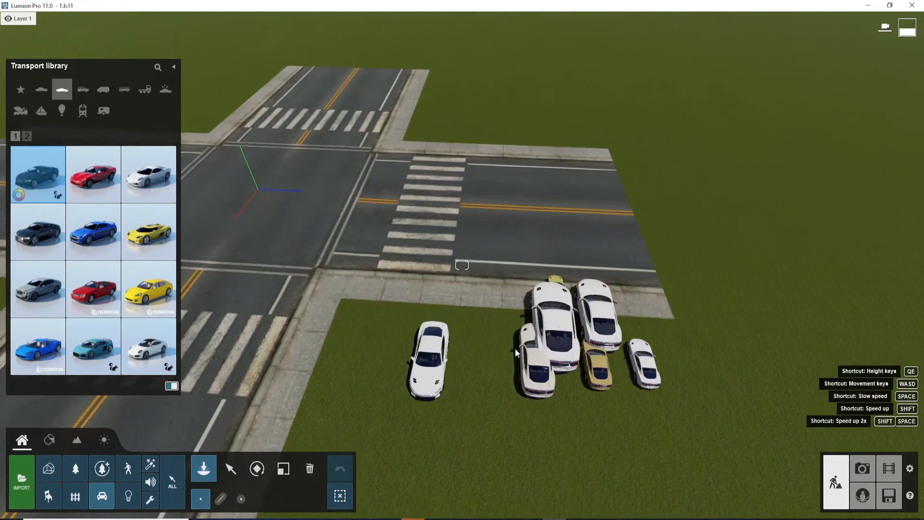
Place another muscle car on the road next to the crosswalk, raising and lowering its height during placement
click(436, 367)
scroll(483, 241, up, 3)
key(h)
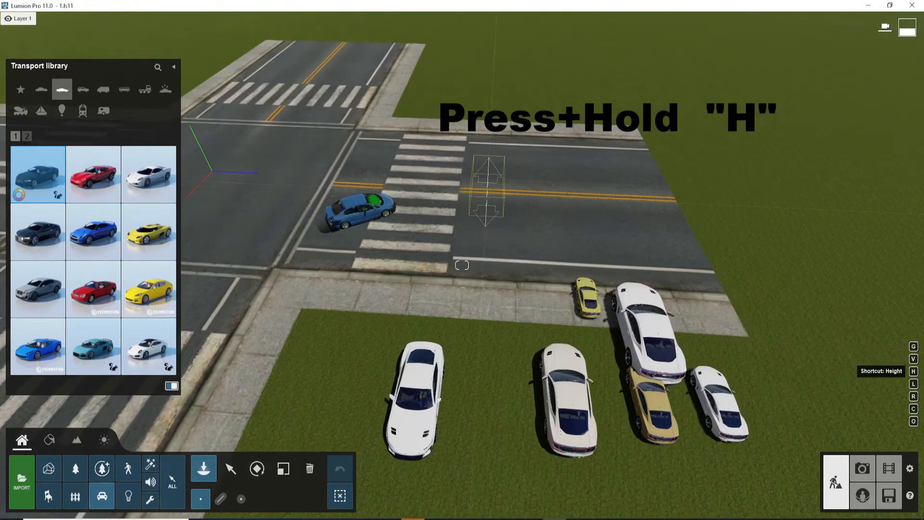
drag(484, 202, 484, 187)
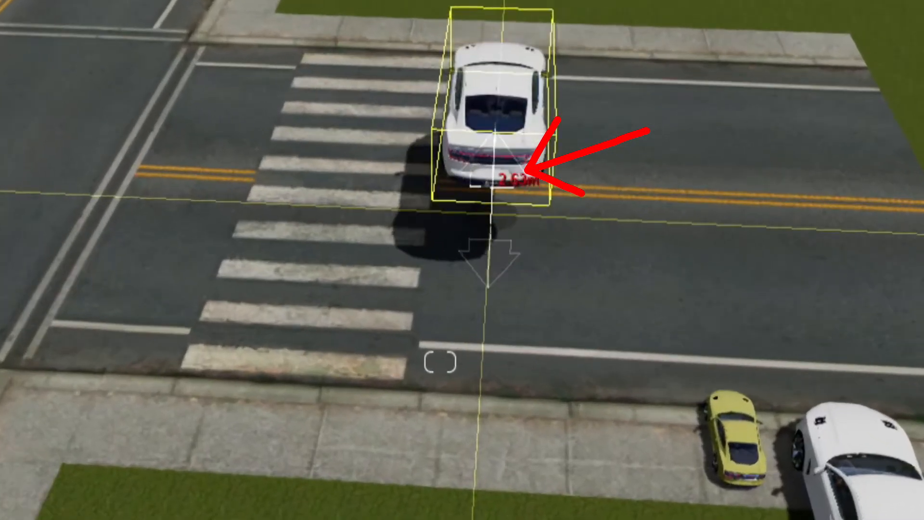
drag(495, 124, 494, 174)
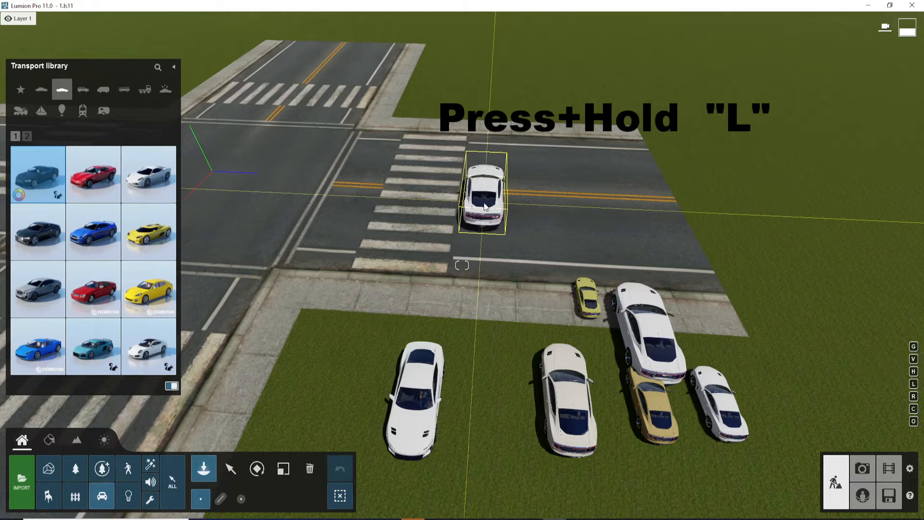
Place a muscle car near the open end of the road, adjusting its scale during placement
click(645, 246)
key(l)
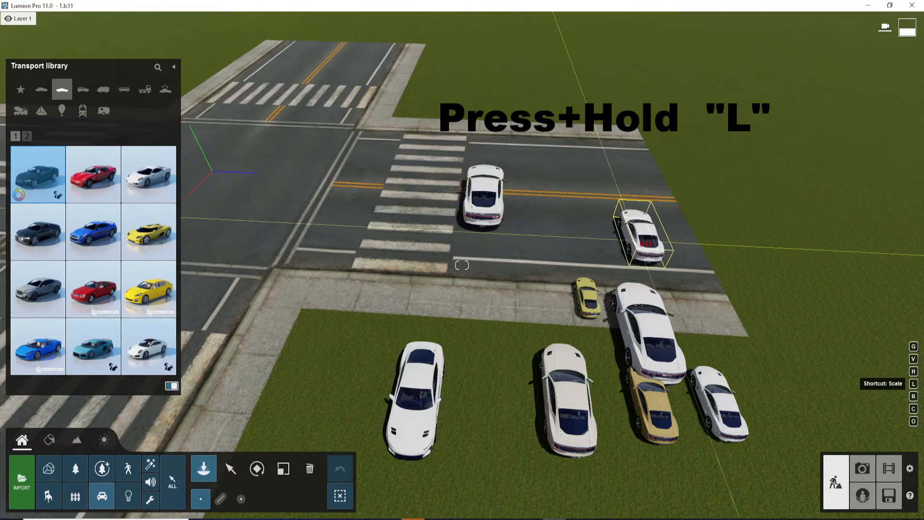
mouse_move(645, 244)
mouse_down()
mouse_move(645, 198)
mouse_move(646, 255)
mouse_move(646, 207)
mouse_move(636, 258)
mouse_move(636, 224)
mouse_move(636, 241)
mouse_up()
Cycle the muscle car's color while placing two more copies on the sidewalk near the crosswalk
key(c)
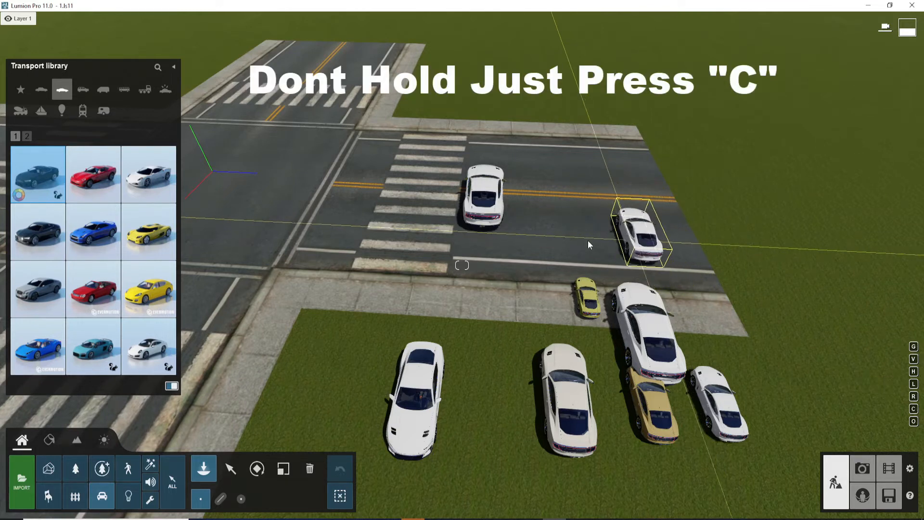
key(c)
key(c)
key(c)
key(c)
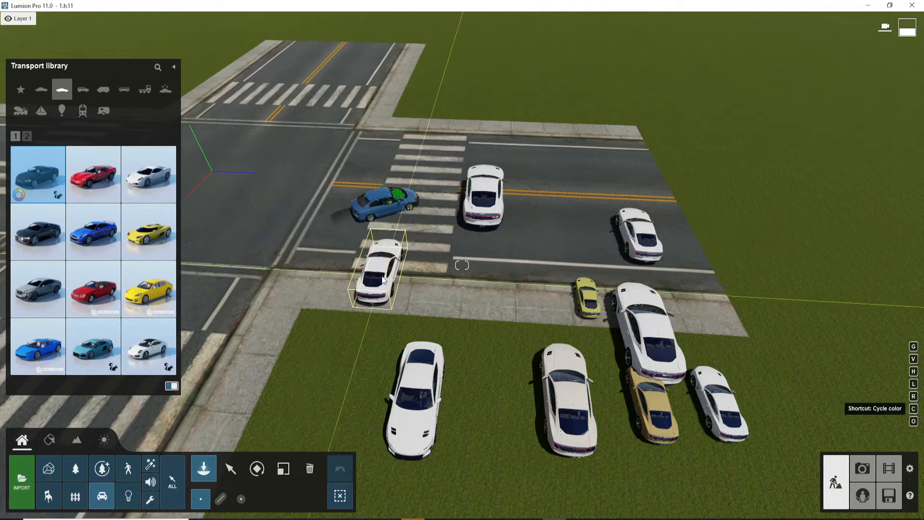
click(378, 275)
key(c)
key(c)
key(c)
click(329, 293)
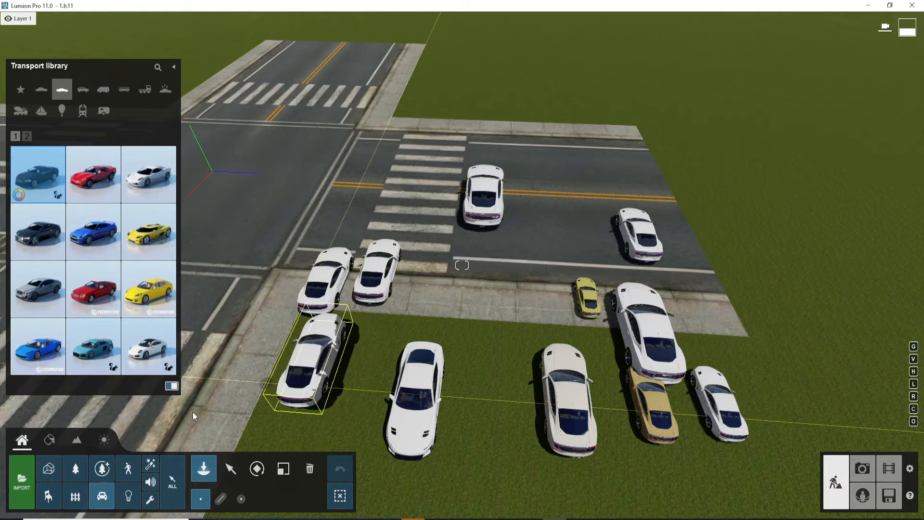
Mass-place clusters of small indoor objects, SUVs and trees around the road end and the neighboring grass
click(47, 498)
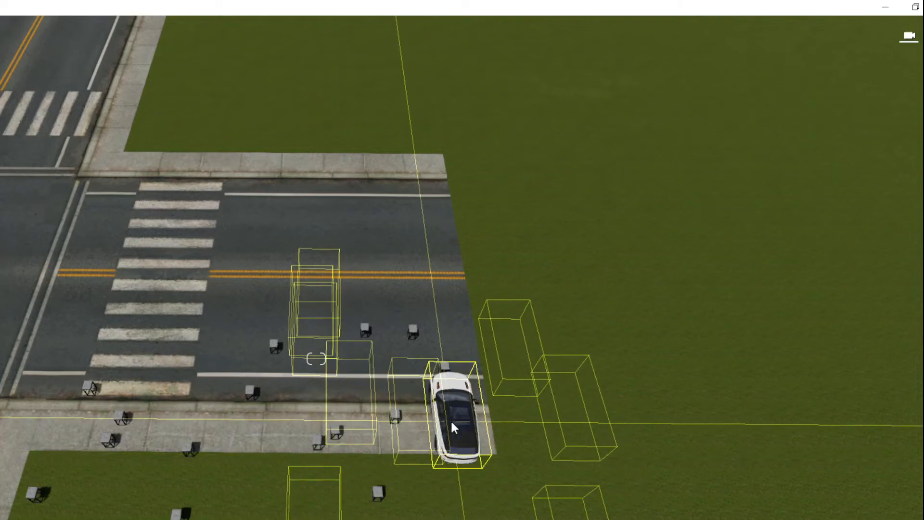
click(451, 420)
click(471, 316)
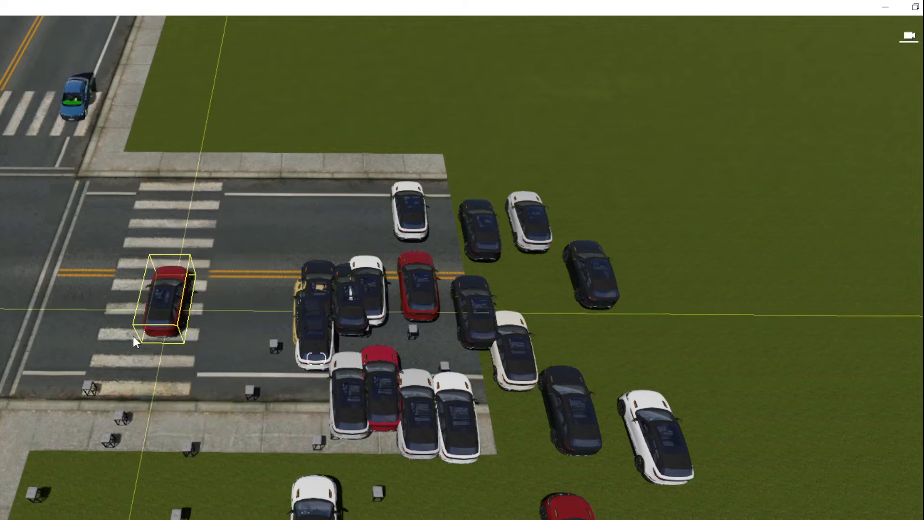
click(163, 315)
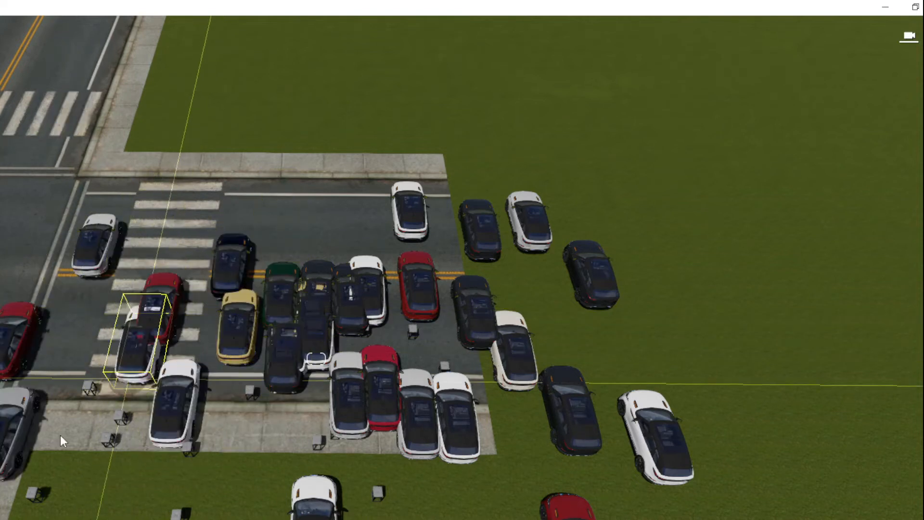
scroll(463, 260, up, 3)
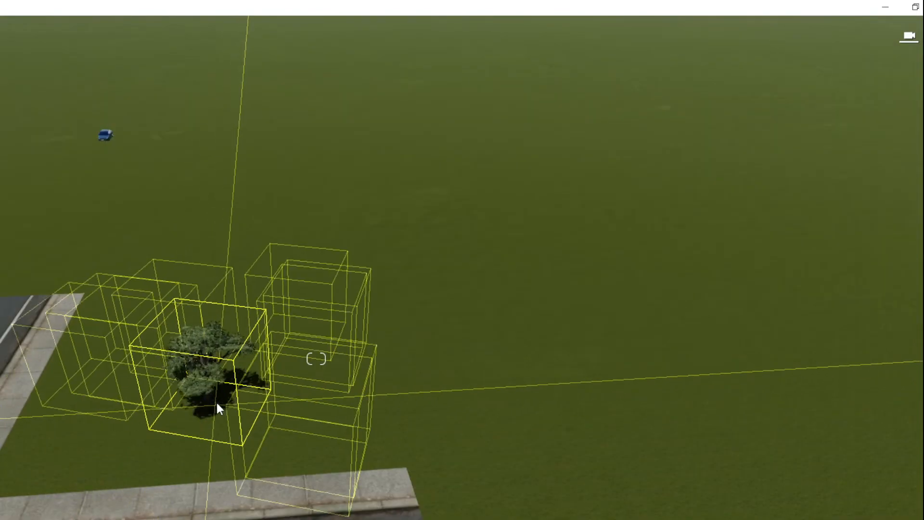
mouse_move(307, 330)
mouse_down()
mouse_move(326, 323)
mouse_move(367, 273)
mouse_move(440, 284)
mouse_move(478, 341)
mouse_move(140, 355)
mouse_move(215, 312)
mouse_move(248, 256)
mouse_up()
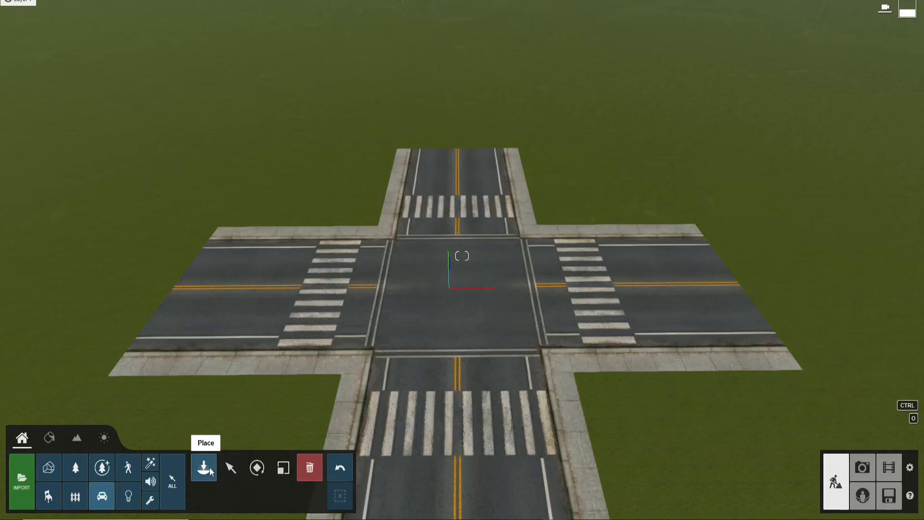
Place a white muscle car in the near lane at the junction's east road end, rotated along the road
click(208, 467)
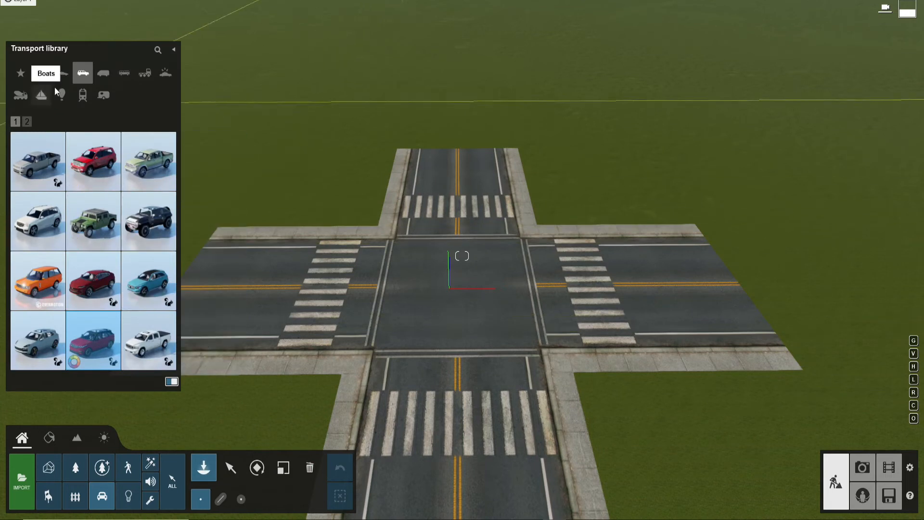
click(62, 75)
click(39, 154)
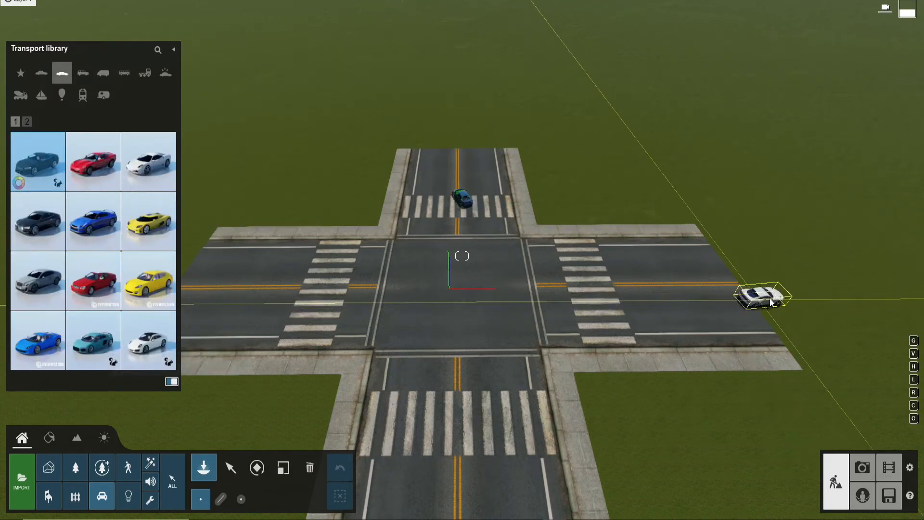
key(r)
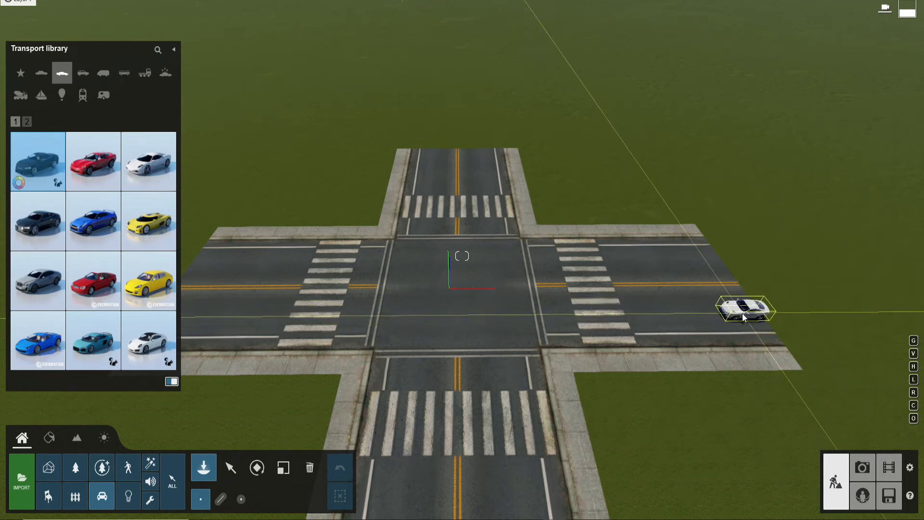
click(741, 317)
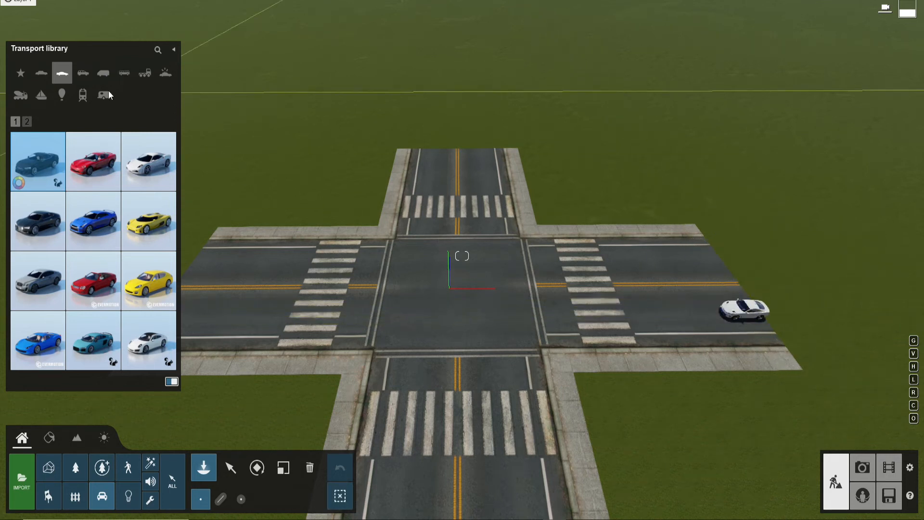
Place an SUV HD 005 in the far lane of the west arm beyond the crosswalk, rotated to face the junction
click(83, 73)
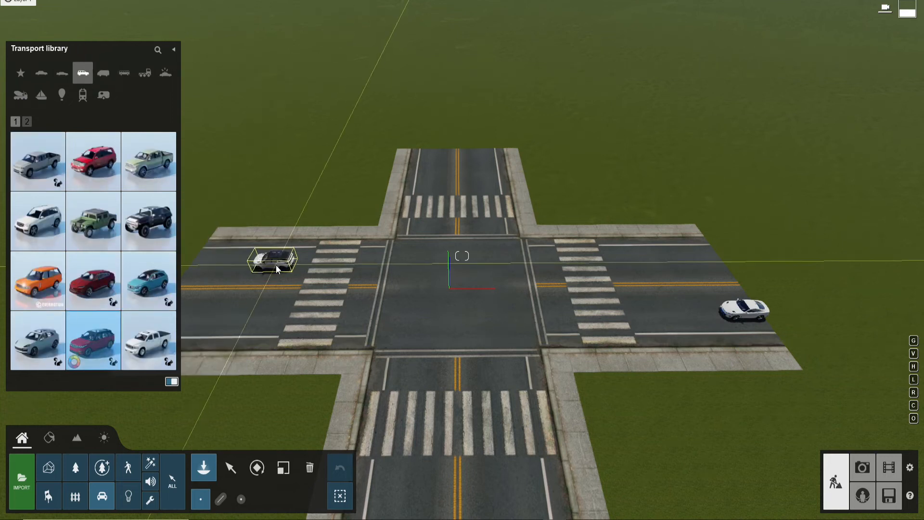
key(r)
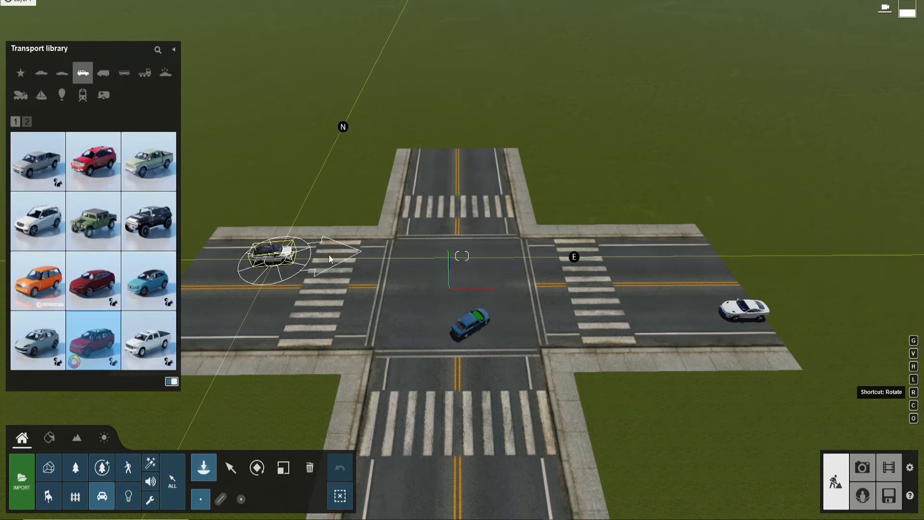
click(359, 263)
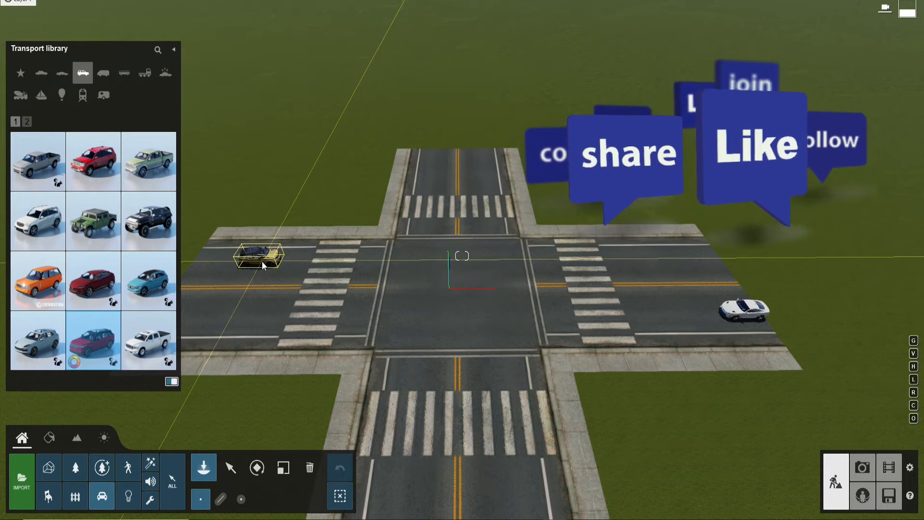
Place a Coach 001 bus on the far road arm beyond the crosswalk, rotated along the road
click(124, 73)
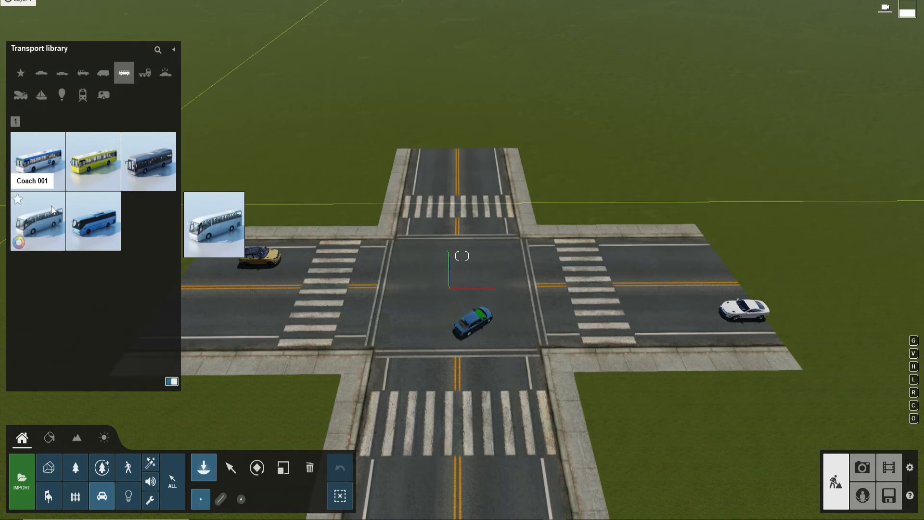
click(38, 221)
click(484, 198)
key(r)
drag(485, 197, 486, 170)
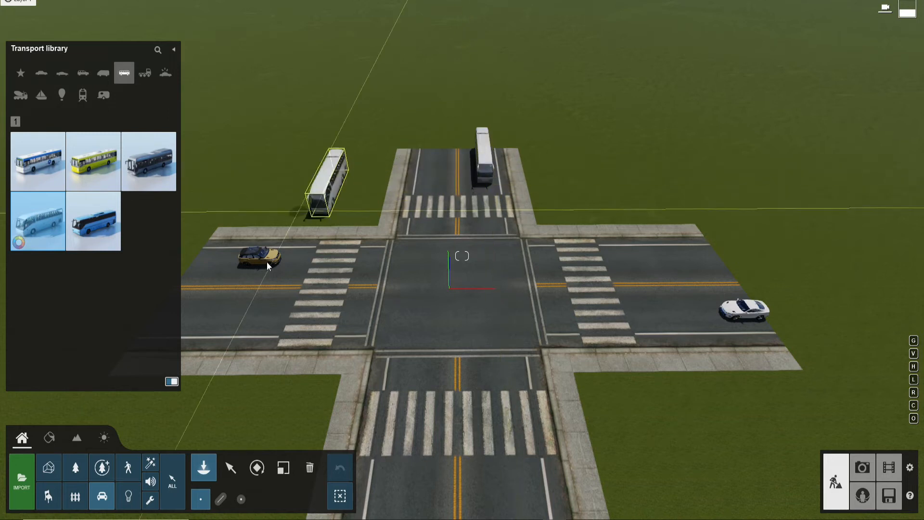
Move the muscle car and the SUV outward along the X axis, past the ends of their road arms
click(230, 469)
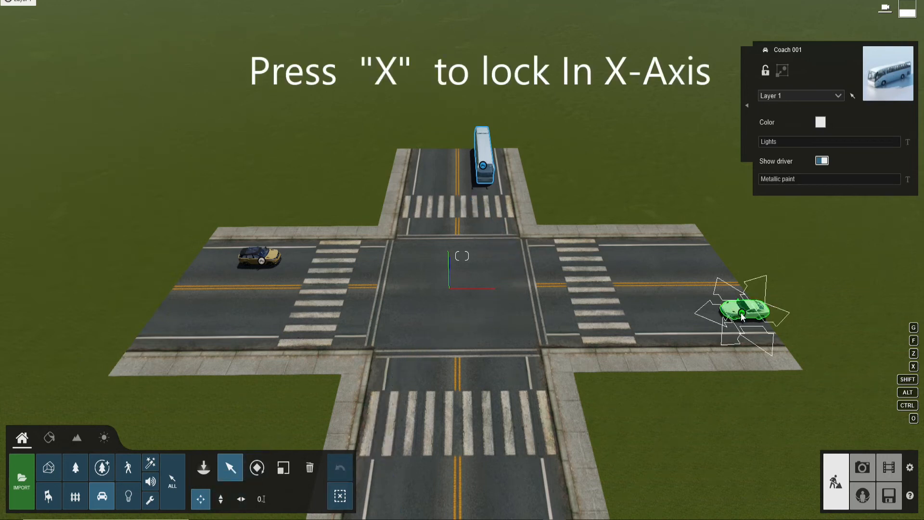
drag(758, 319, 894, 310)
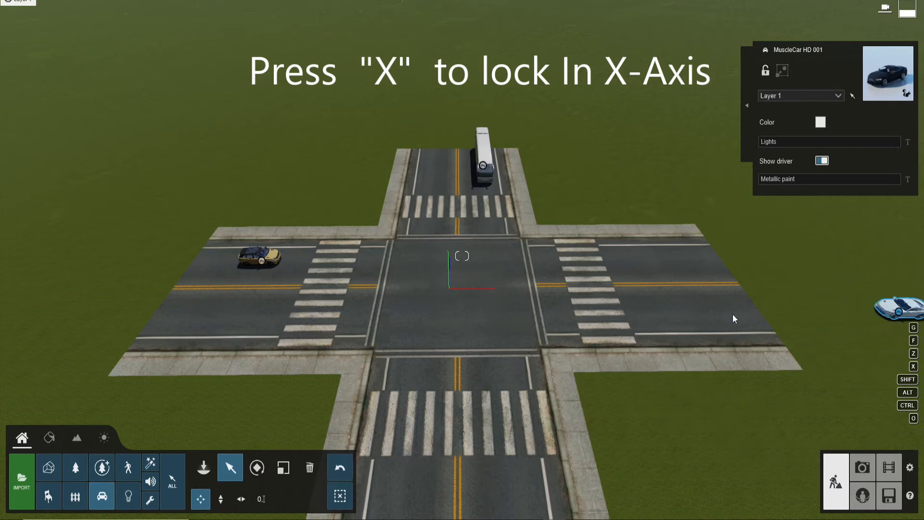
scroll(733, 314, down, 3)
key(x)
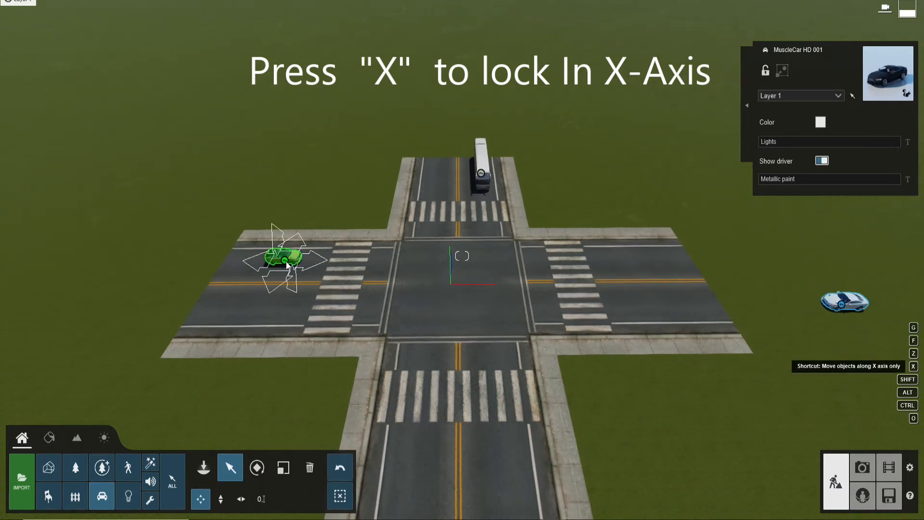
drag(149, 256, 86, 258)
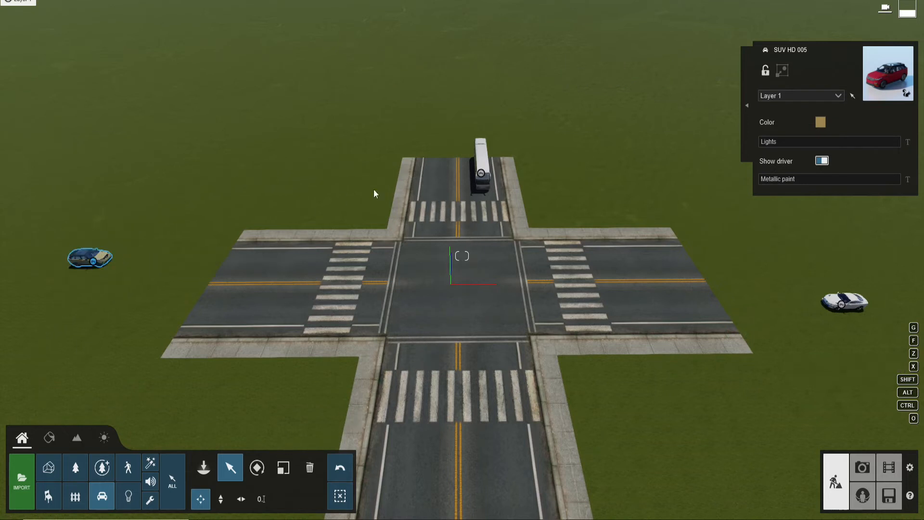
Move the coach along the Z axis onto the grass beyond the far road end
key(z)
drag(482, 179, 505, 92)
key(w)
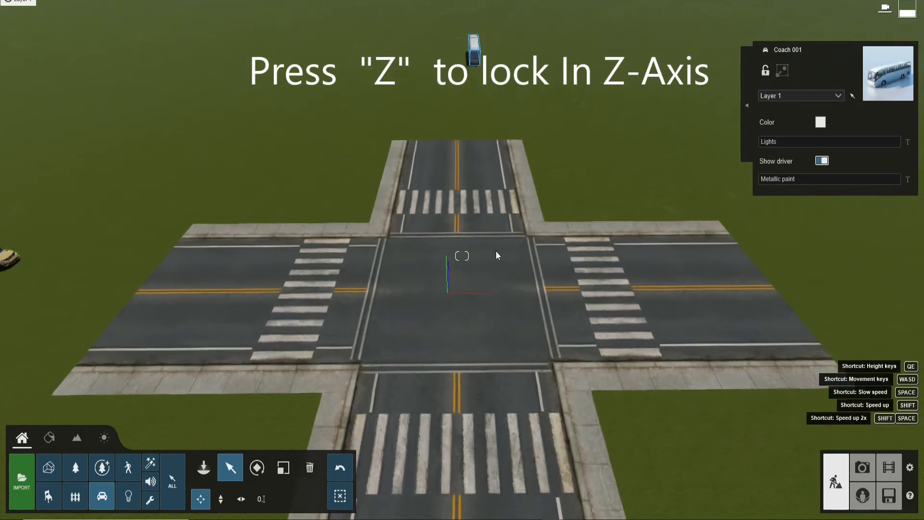
key(s)
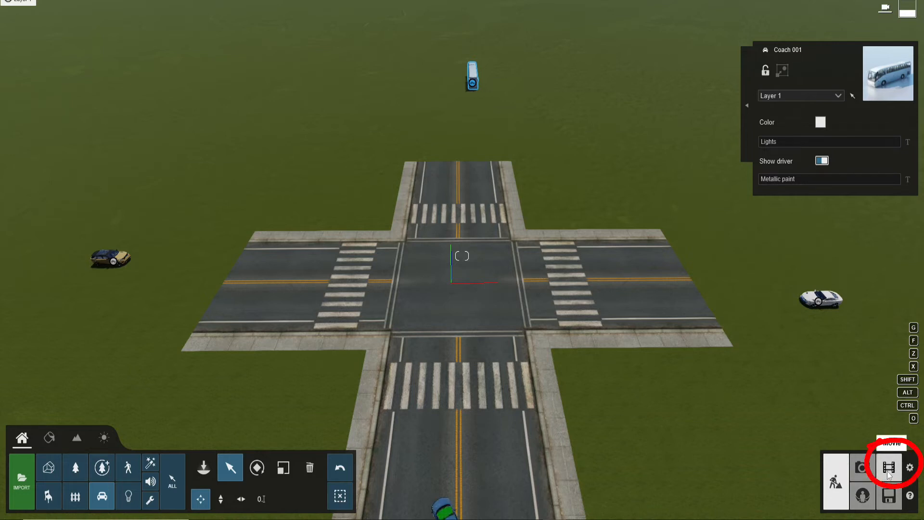
Record movie clip 1 with linear ease in and ease out and two camera keyframes from the same junction view
click(889, 469)
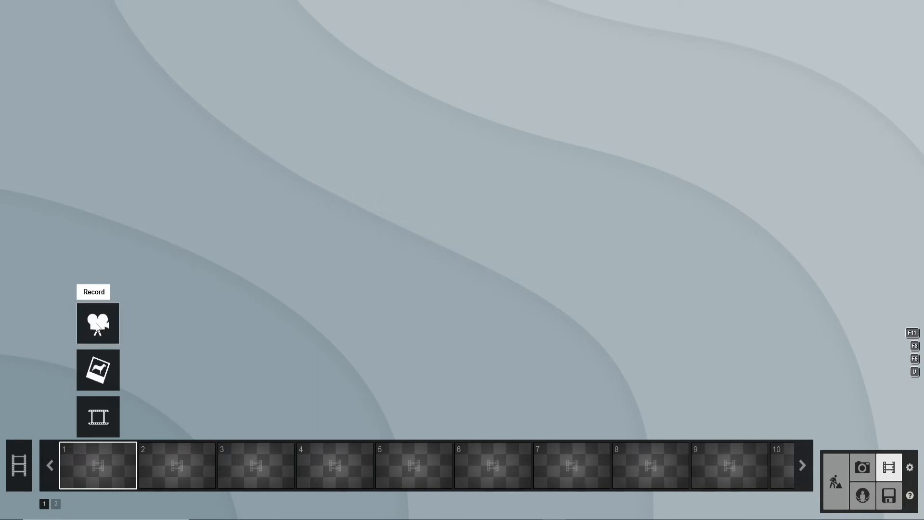
click(97, 324)
mouse_move(375, 306)
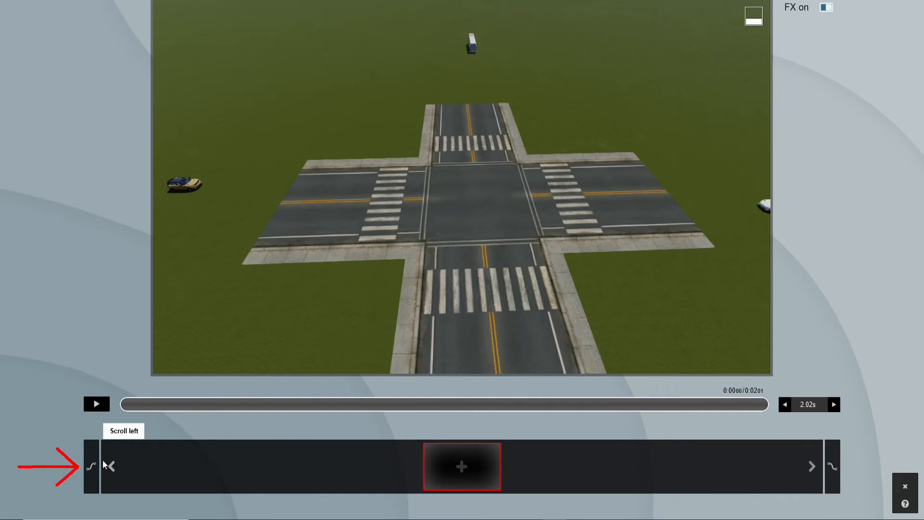
click(831, 466)
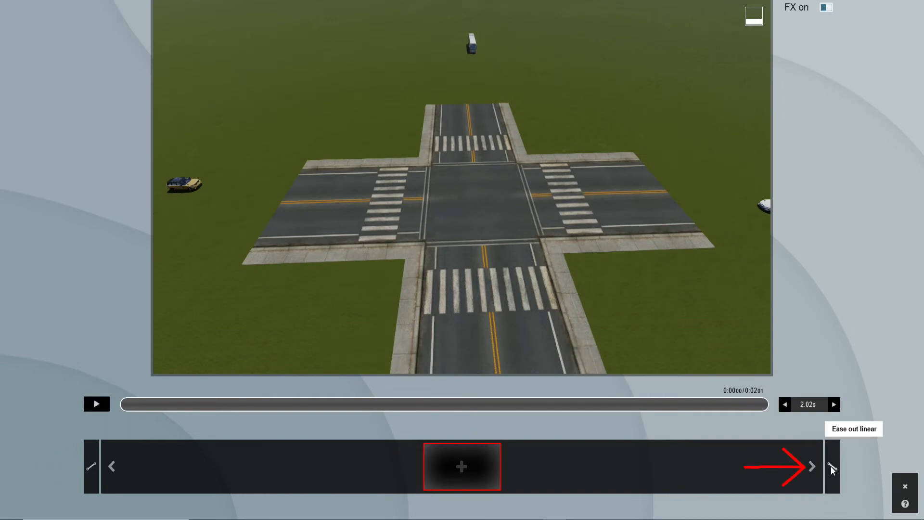
click(463, 473)
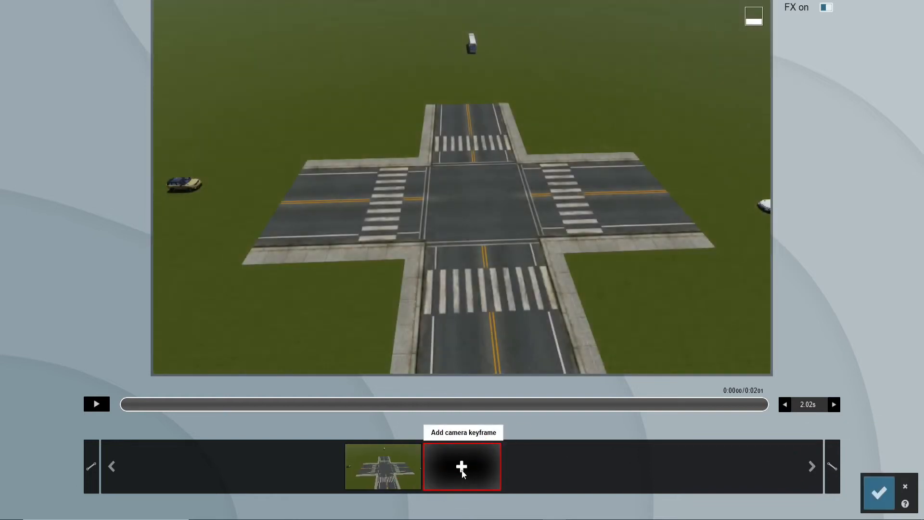
click(474, 471)
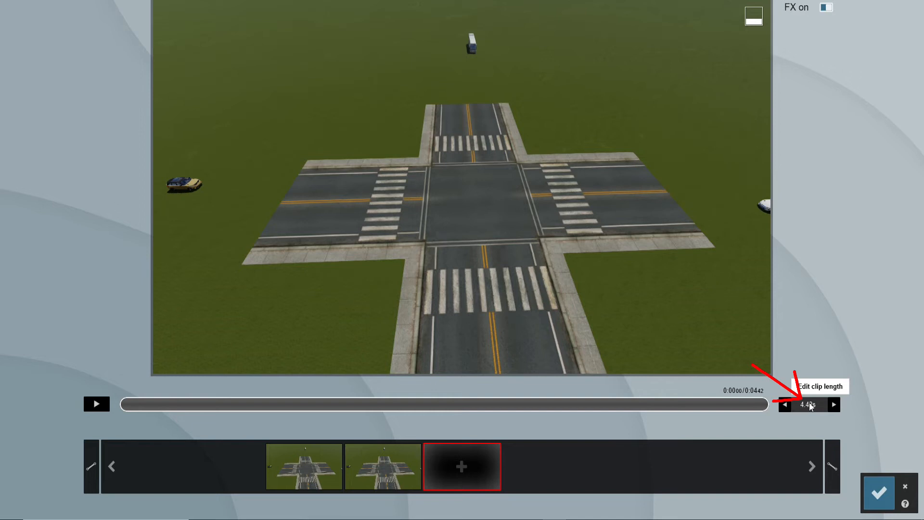
Lengthen the clip to 12.42 seconds and preview its final frames
click(834, 405)
click(834, 405)
click(834, 405)
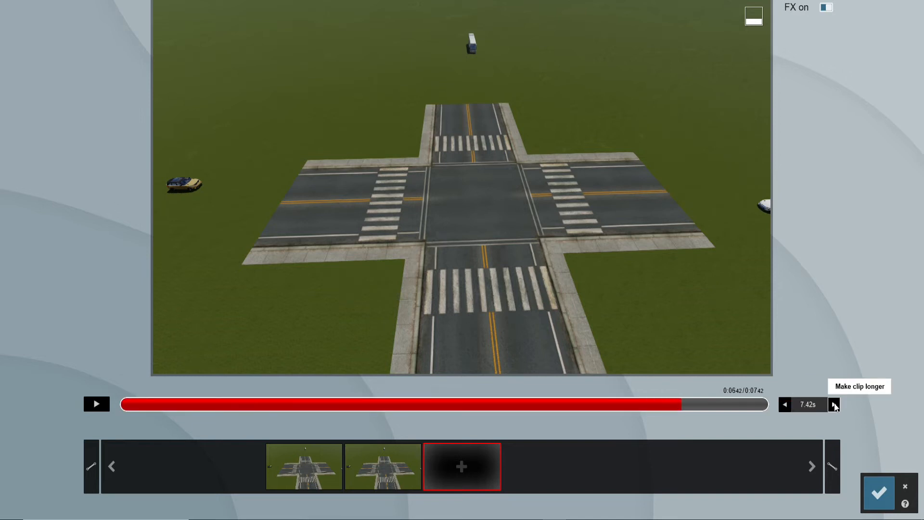
click(834, 405)
click(834, 405)
click(834, 405)
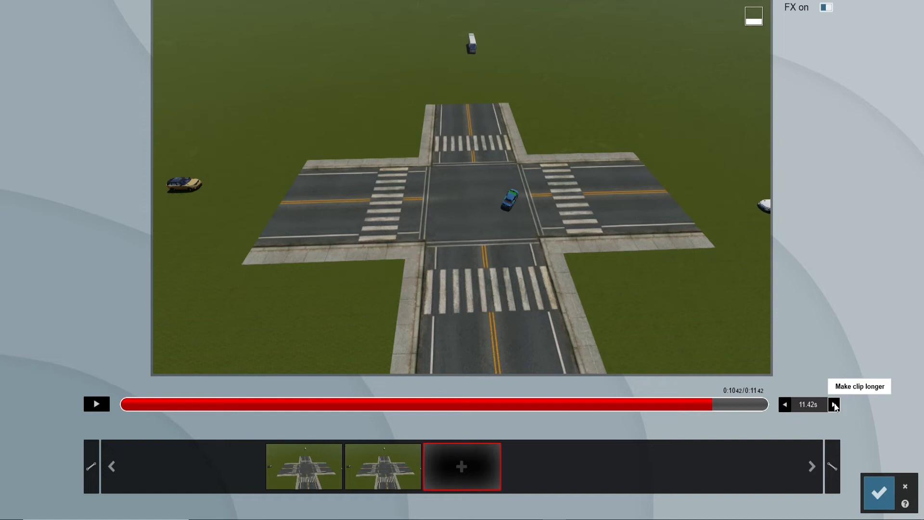
click(835, 405)
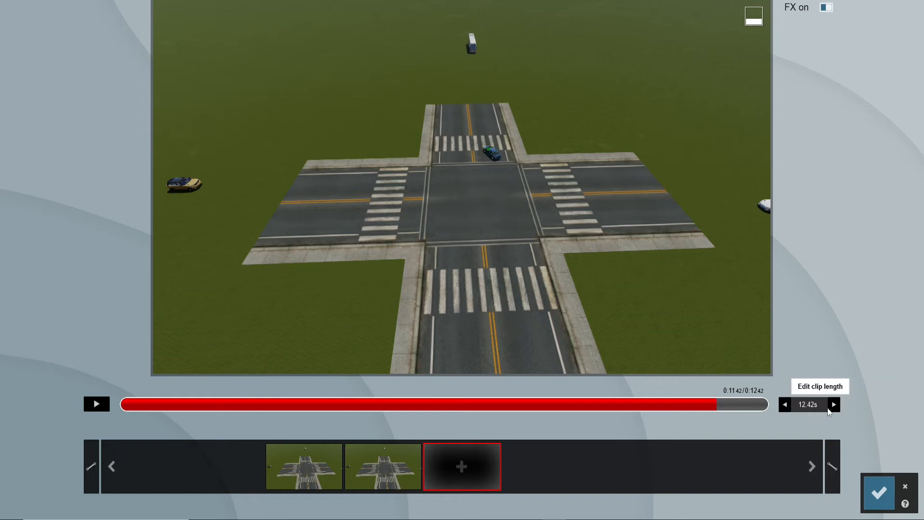
drag(722, 410, 757, 408)
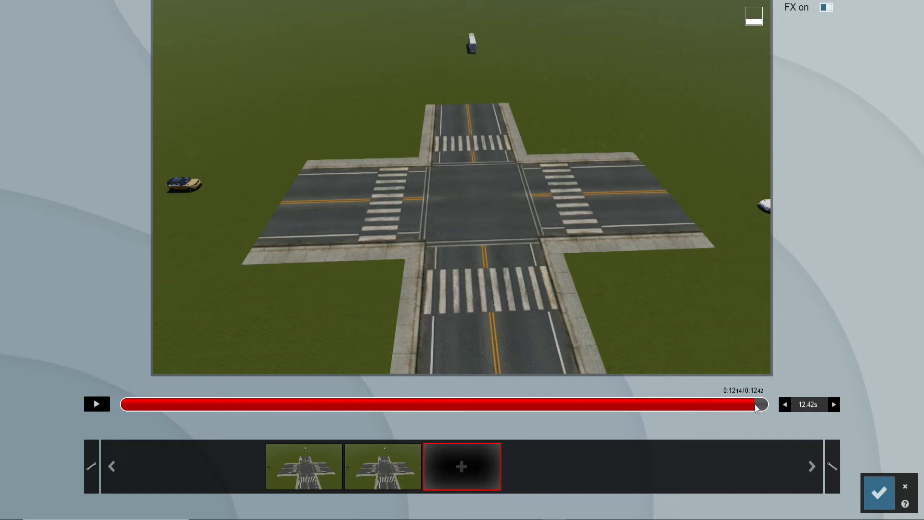
Set the clip length to 12 seconds, preview the clip's end and save the recording
click(804, 407)
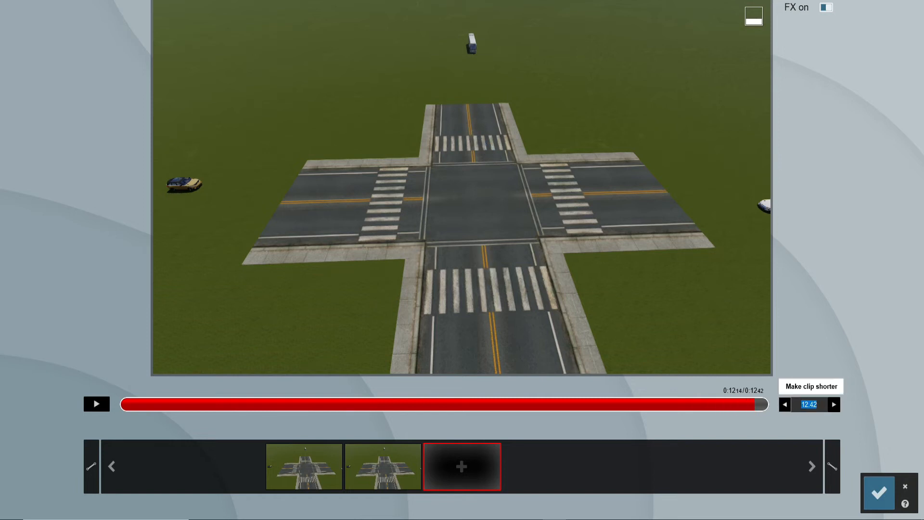
text(12)
key(Return)
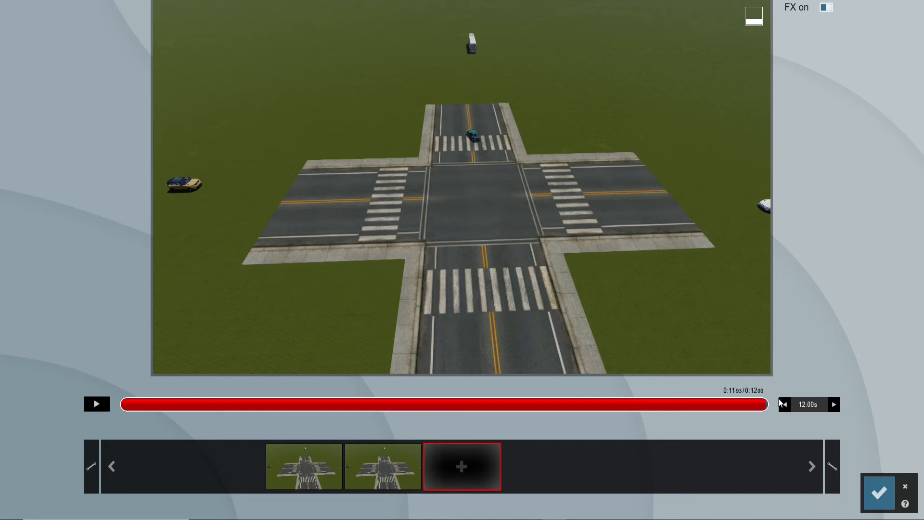
mouse_move(769, 404)
mouse_down()
mouse_move(674, 404)
mouse_move(769, 404)
mouse_up()
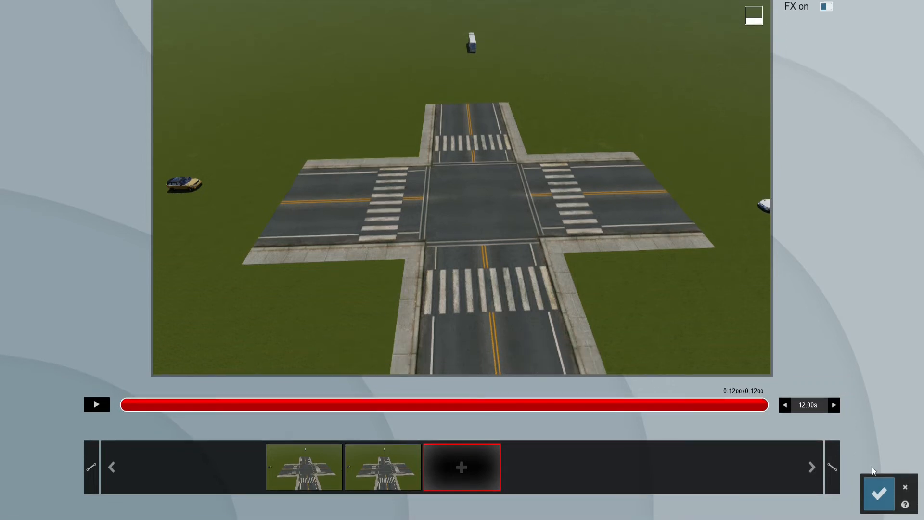
click(879, 492)
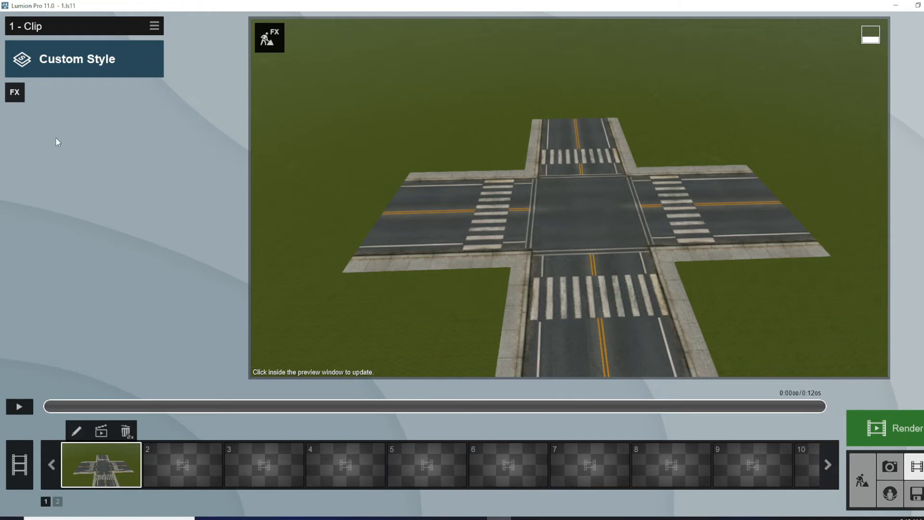
Add the Mass Move animation effect to the recorded clip
click(15, 93)
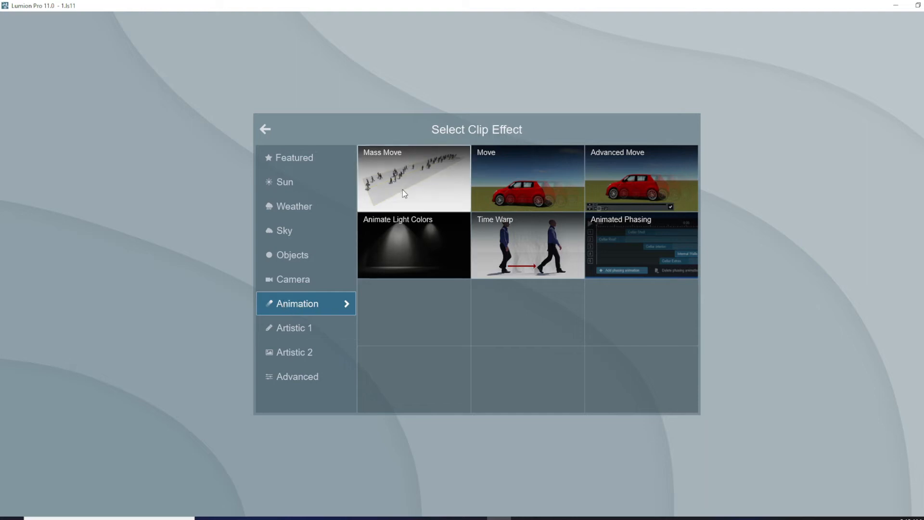
click(421, 187)
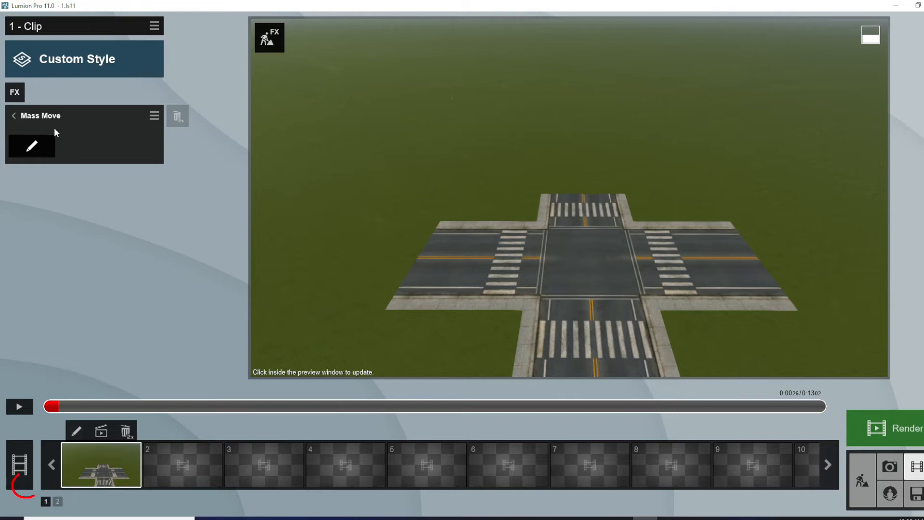
Create a Mass Move path from behind the white car through the junction, turning onto the far road towards the bus
click(31, 146)
click(21, 481)
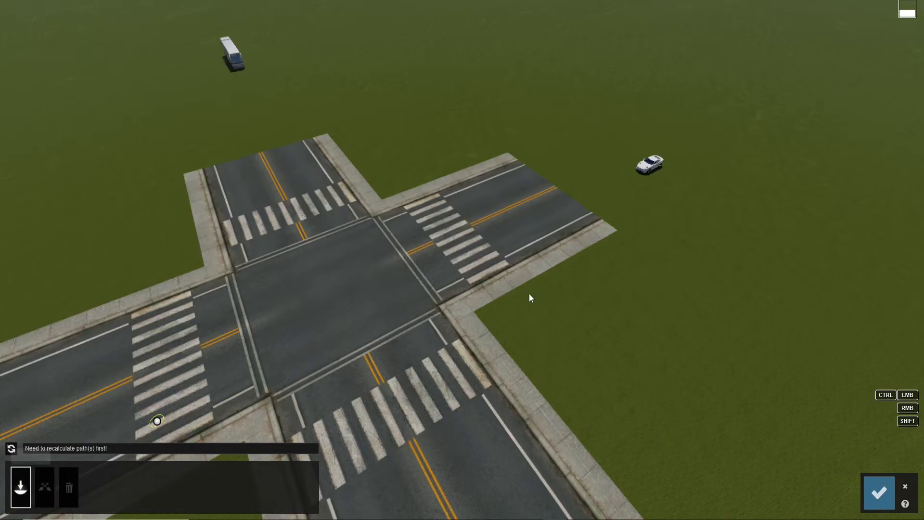
click(697, 141)
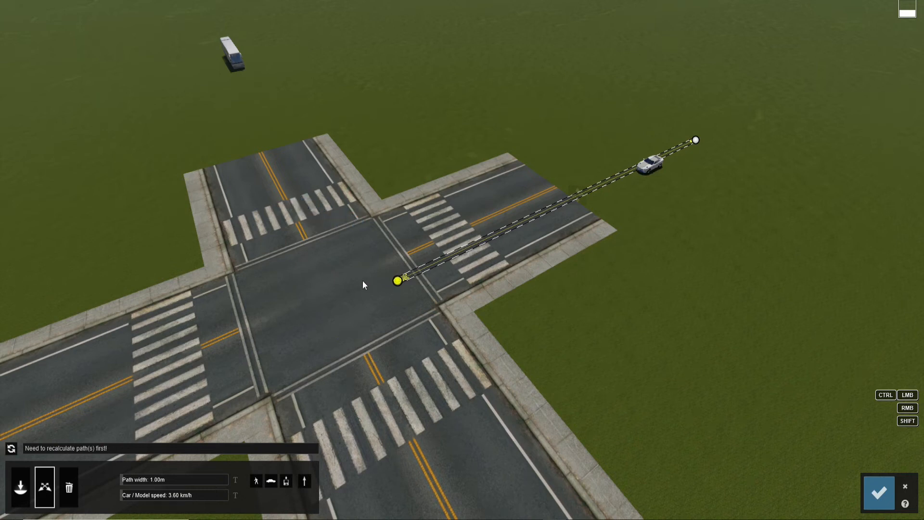
ctrl+click(271, 246)
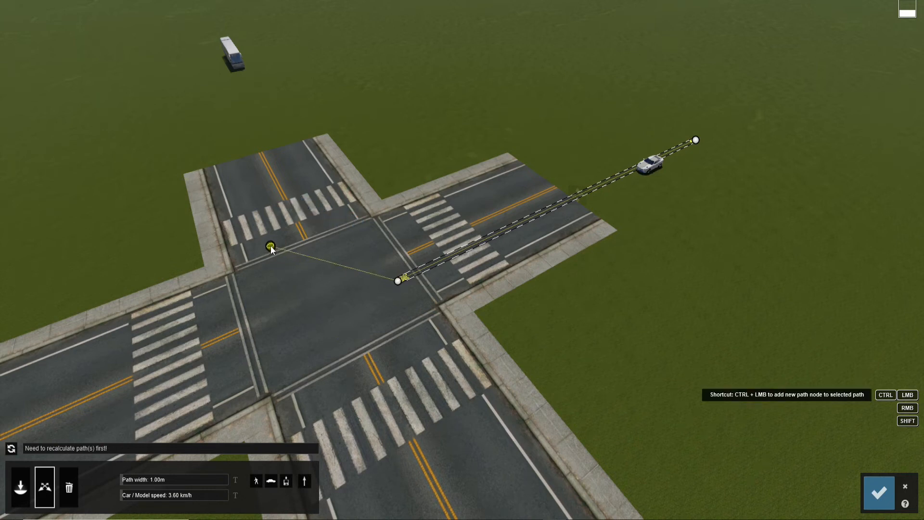
drag(270, 248, 269, 246)
drag(232, 151, 200, 87)
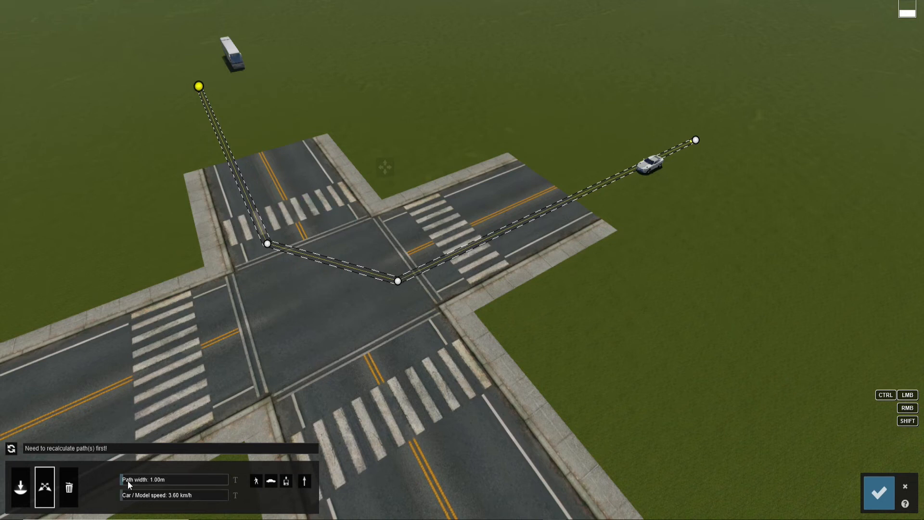
Set the turning path's width to 3.78 m and smooth its two corner nodes to 69% and 76%
drag(128, 479, 139, 480)
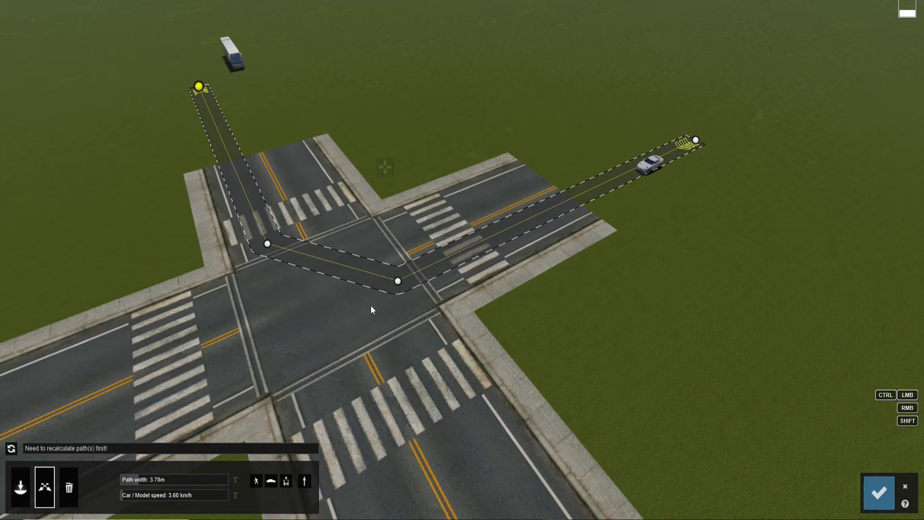
click(397, 282)
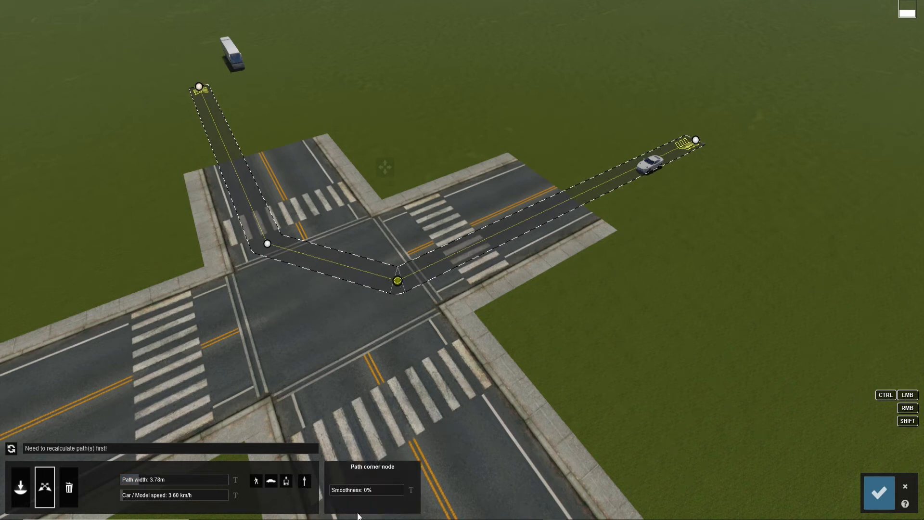
drag(342, 491, 383, 487)
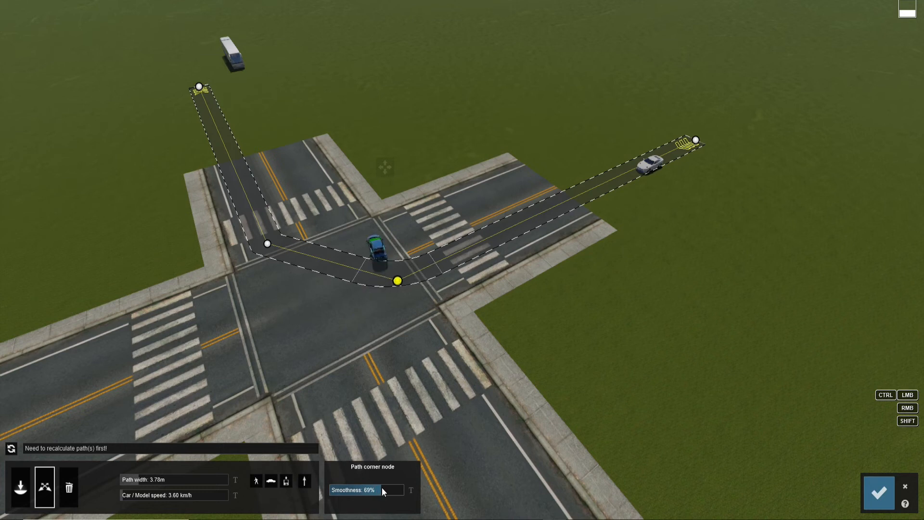
click(267, 244)
drag(345, 494, 388, 484)
Create a straight path from behind the yellow car across the junction, widen it to 7.83 m and align both end nodes
key(s)
right_drag(335, 329, 305, 332)
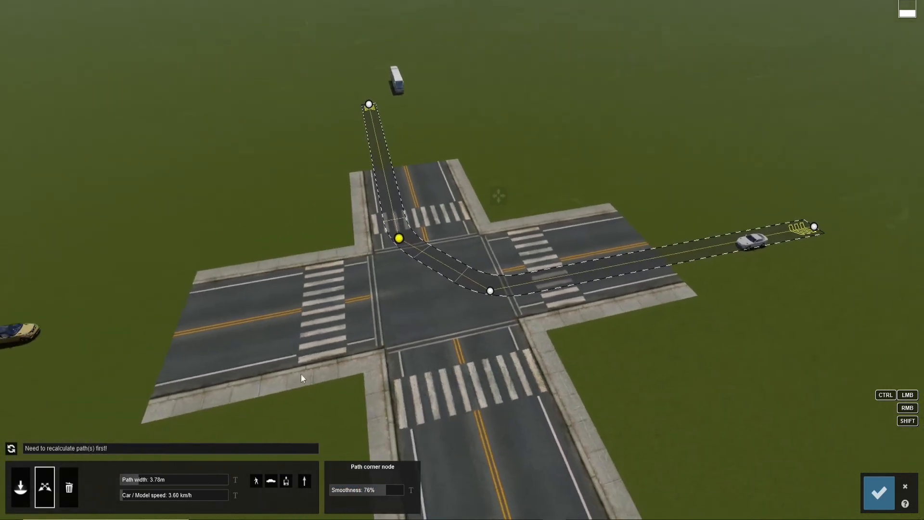
click(25, 479)
key(a)
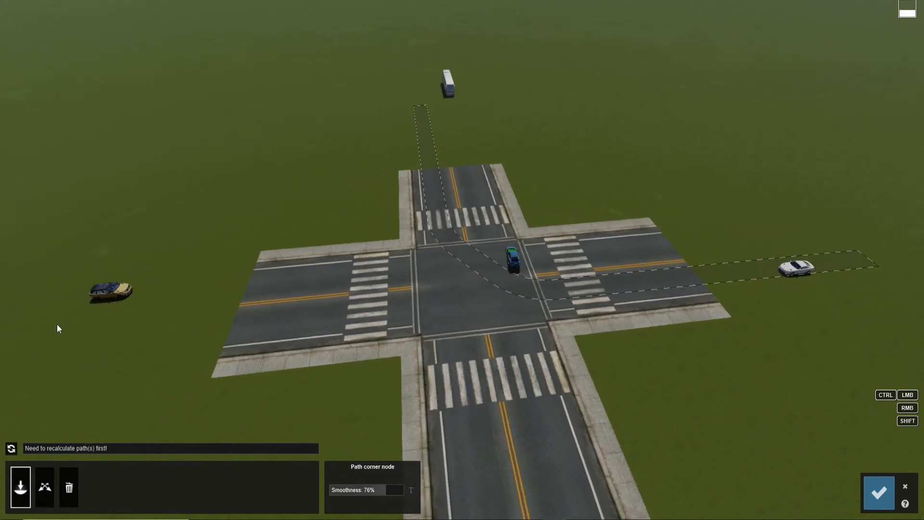
drag(44, 294, 852, 226)
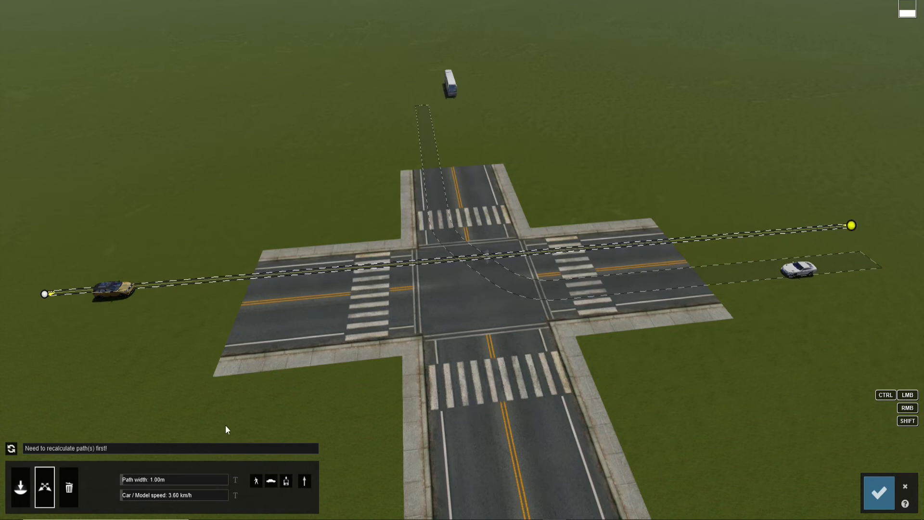
drag(130, 484, 162, 479)
drag(45, 296, 42, 302)
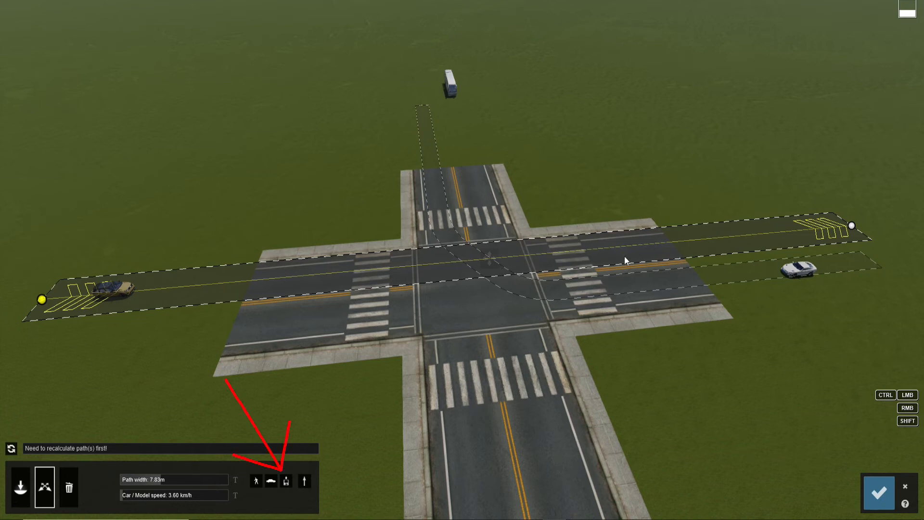
drag(851, 225, 855, 232)
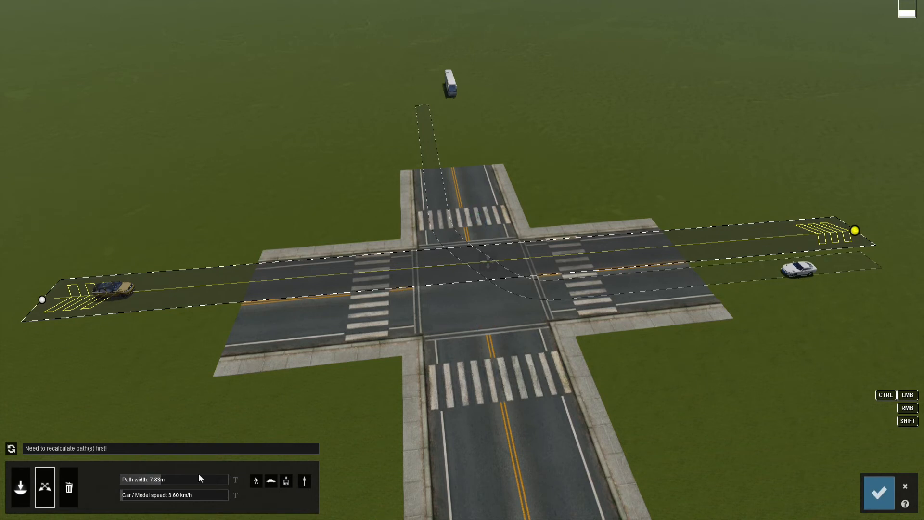
Recalculate and preview the vehicle movement, trying widths of 3.35 m and 7.49 m for the yellow car's path
click(36, 449)
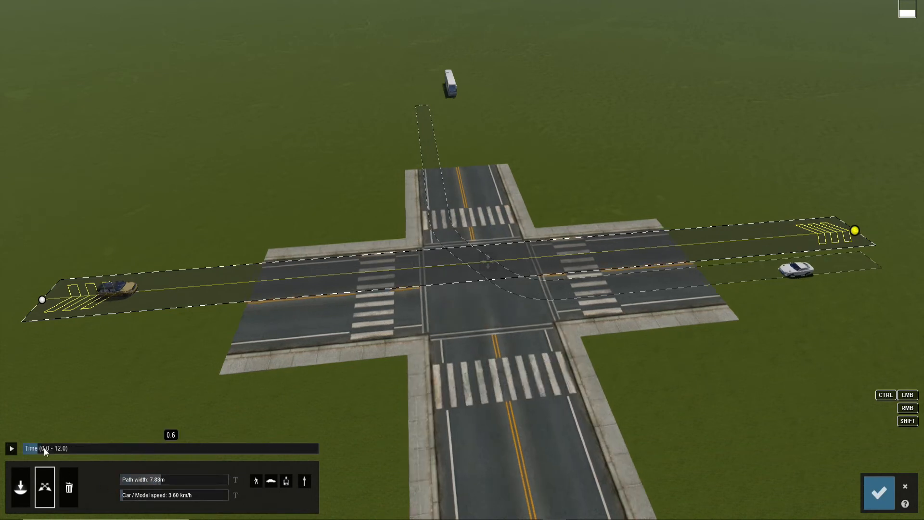
drag(122, 448, 11, 459)
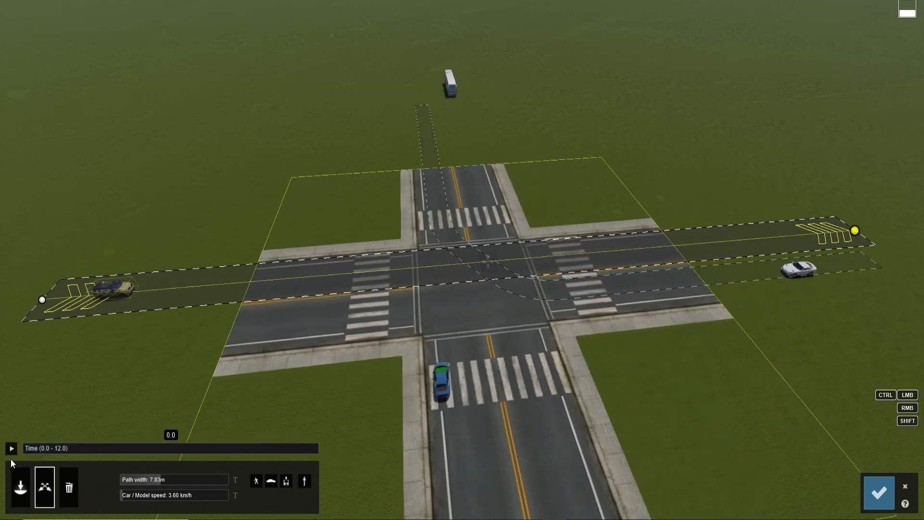
click(286, 481)
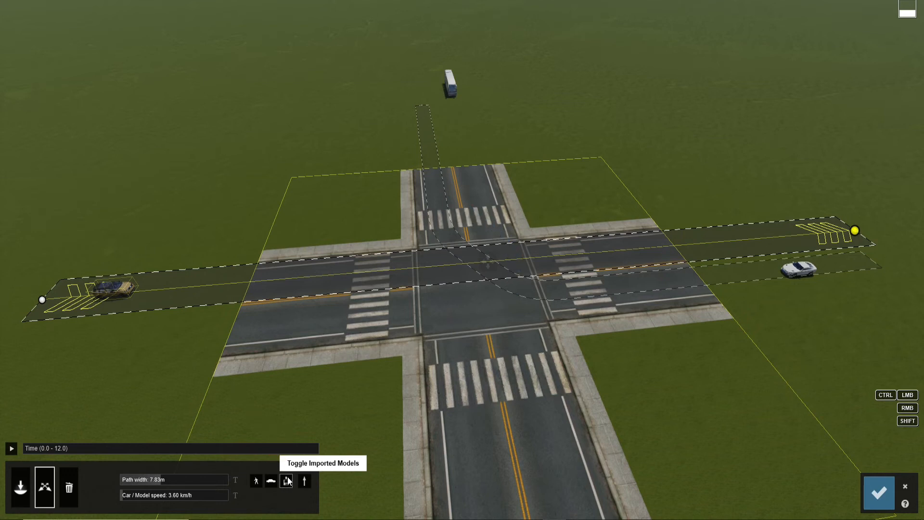
drag(161, 480, 137, 481)
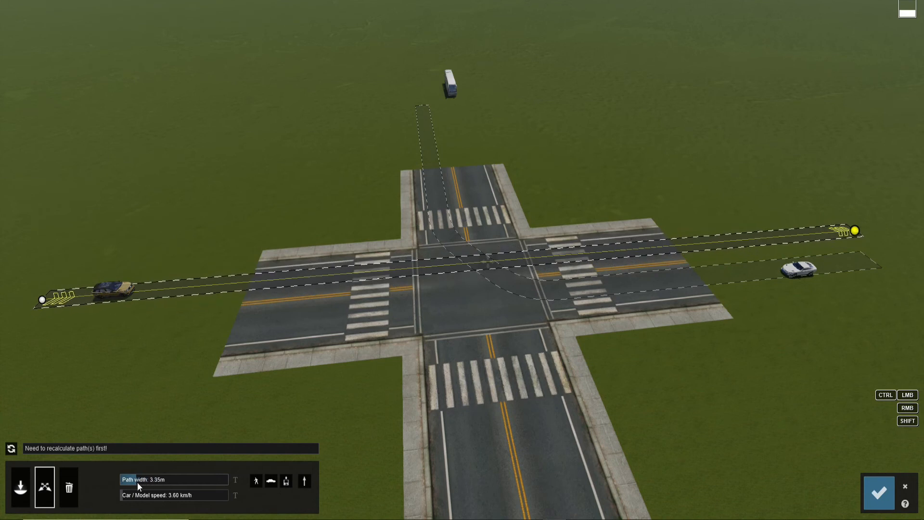
click(11, 449)
mouse_move(34, 451)
mouse_down()
mouse_move(109, 451)
mouse_move(29, 452)
mouse_up()
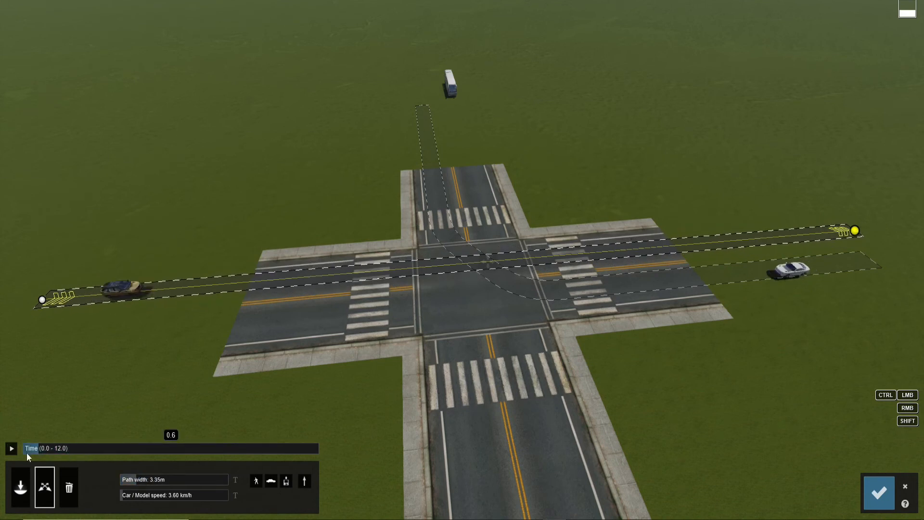
drag(140, 478, 160, 479)
click(13, 449)
mouse_move(35, 450)
mouse_down()
mouse_move(127, 449)
mouse_move(23, 449)
mouse_up()
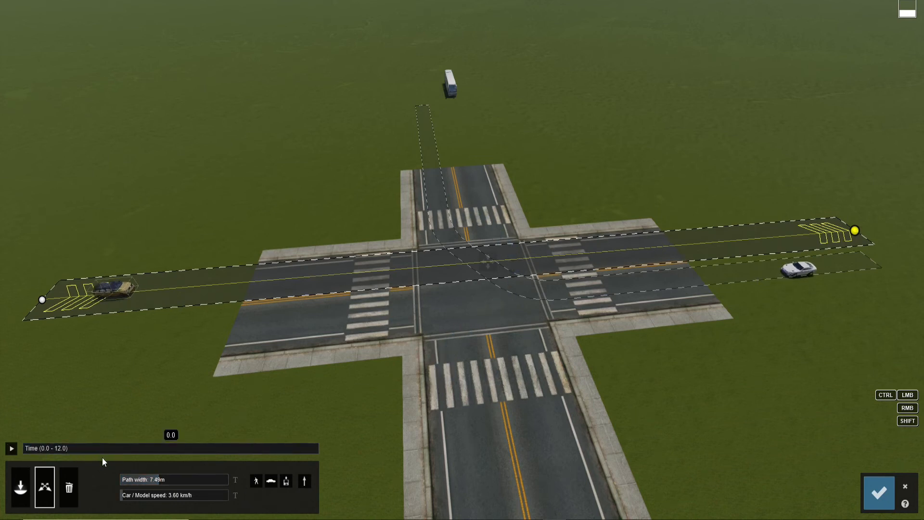
Set the yellow car's path width to 9.39 m, exclude imported models from it and preview the movement along the timeline
drag(157, 475, 169, 473)
drag(73, 450, 10, 448)
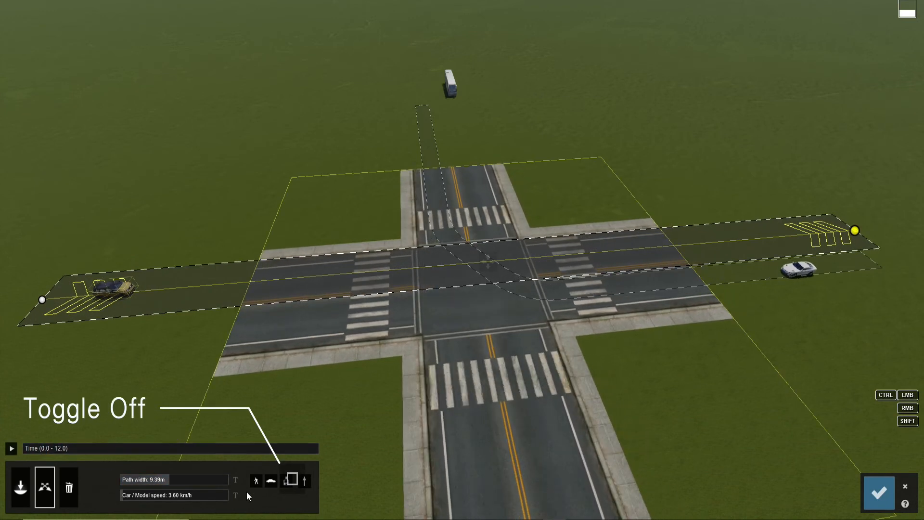
click(286, 482)
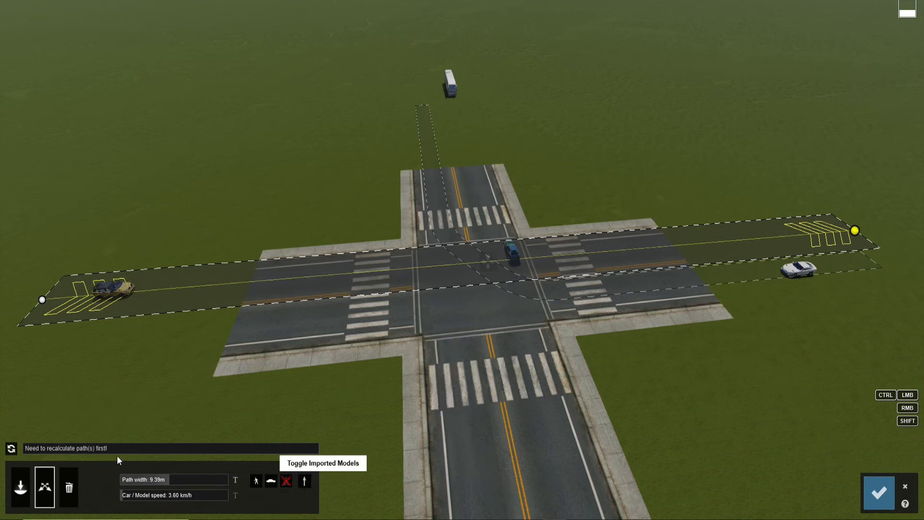
drag(51, 448, 426, 437)
drag(336, 457, 208, 450)
drag(134, 464, 1, 467)
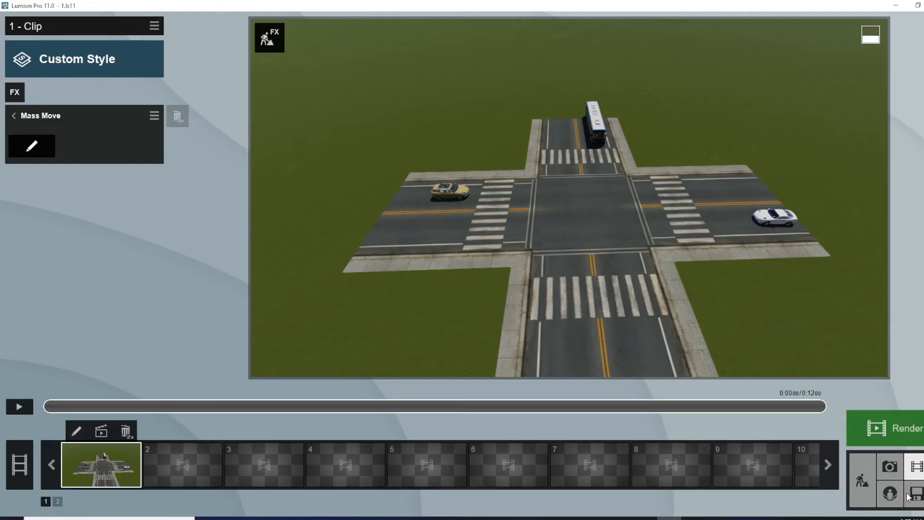
drag(51, 410, 707, 411)
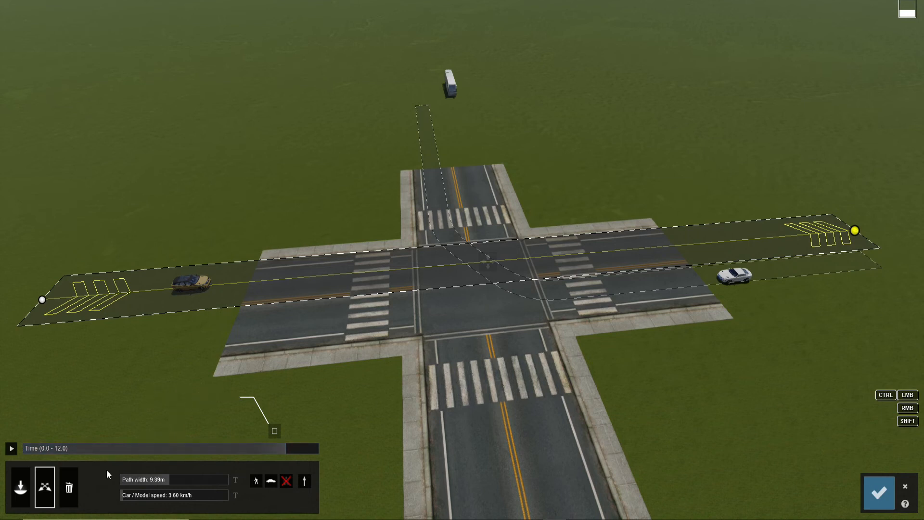
Set the model speed to 17.66 km/h on the yellow car's path and 18.28 km/h on the white car's turning path
drag(127, 493, 138, 493)
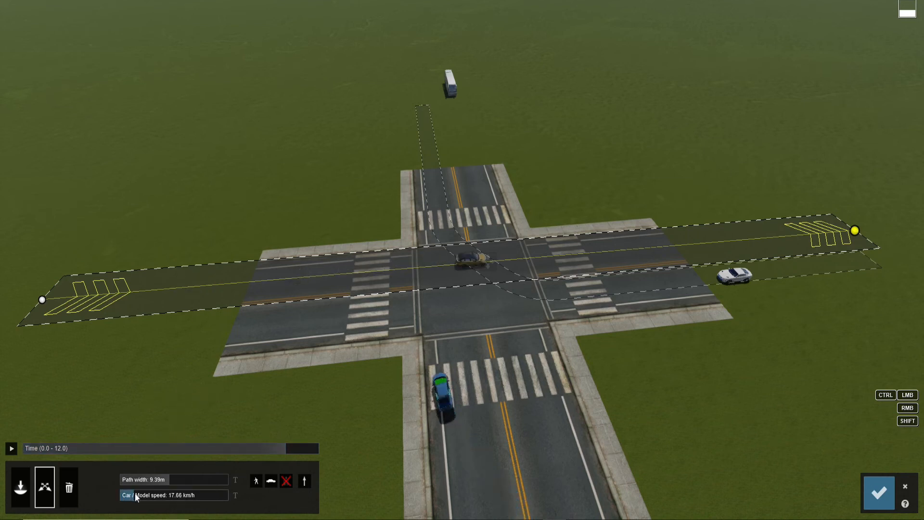
click(700, 276)
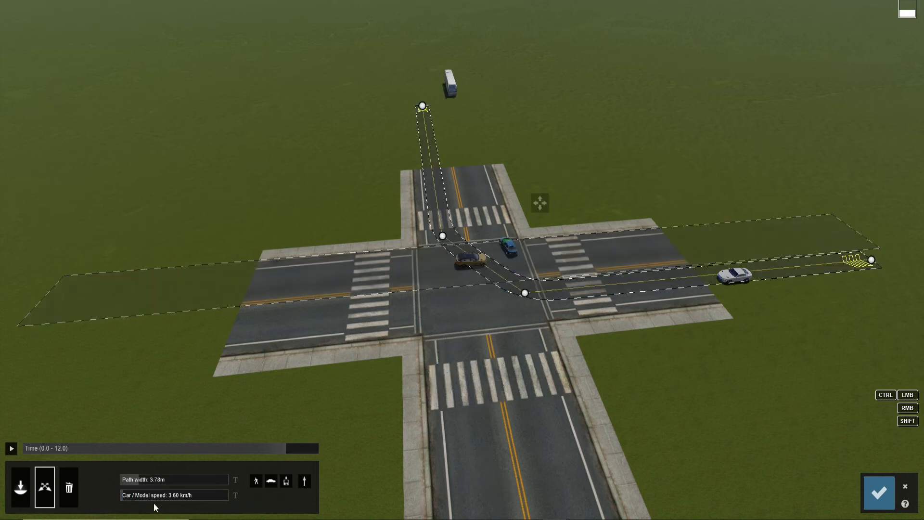
drag(132, 496, 142, 493)
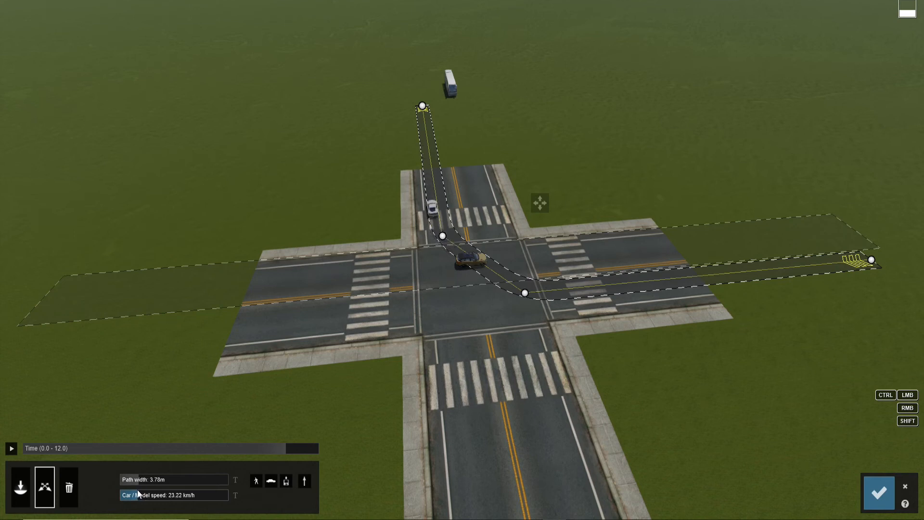
drag(137, 490, 135, 491)
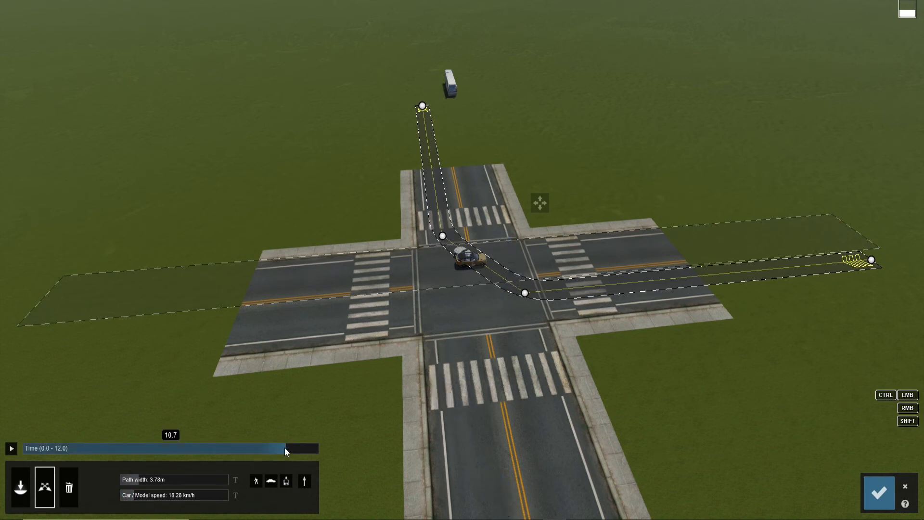
Exclude imported models from the turning path, save the Mass Move edits and preview the clip through to its end
click(286, 482)
drag(31, 450, 1, 460)
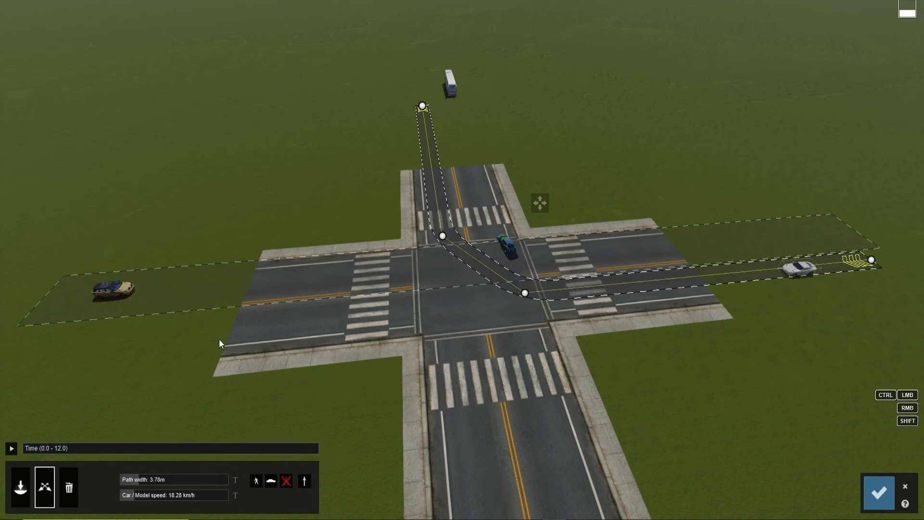
click(879, 492)
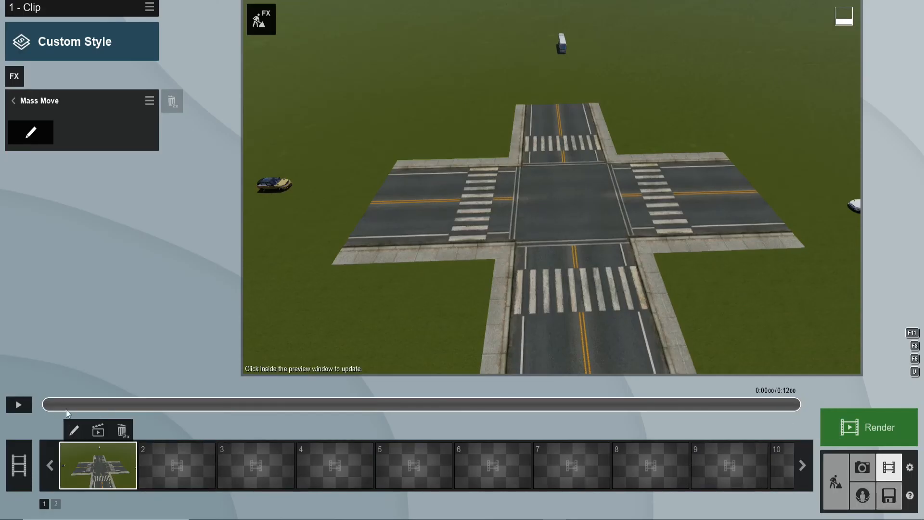
drag(62, 404, 816, 414)
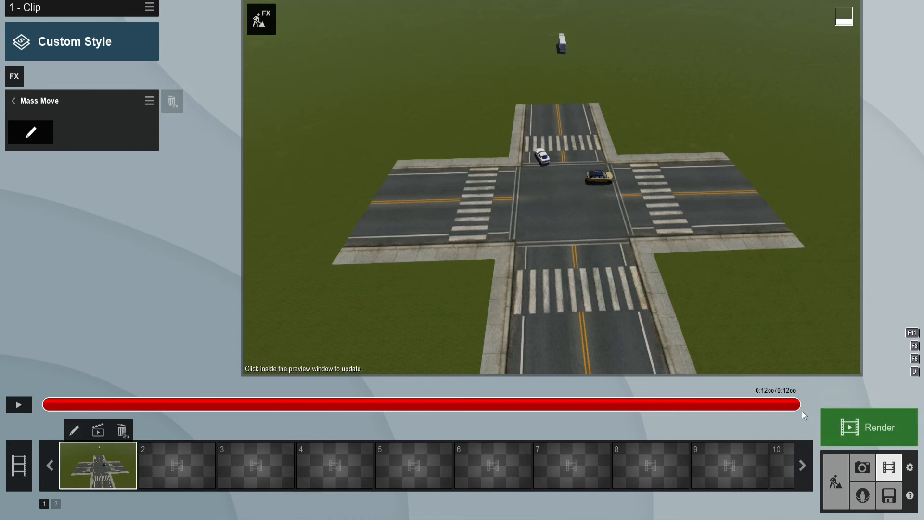
click(768, 412)
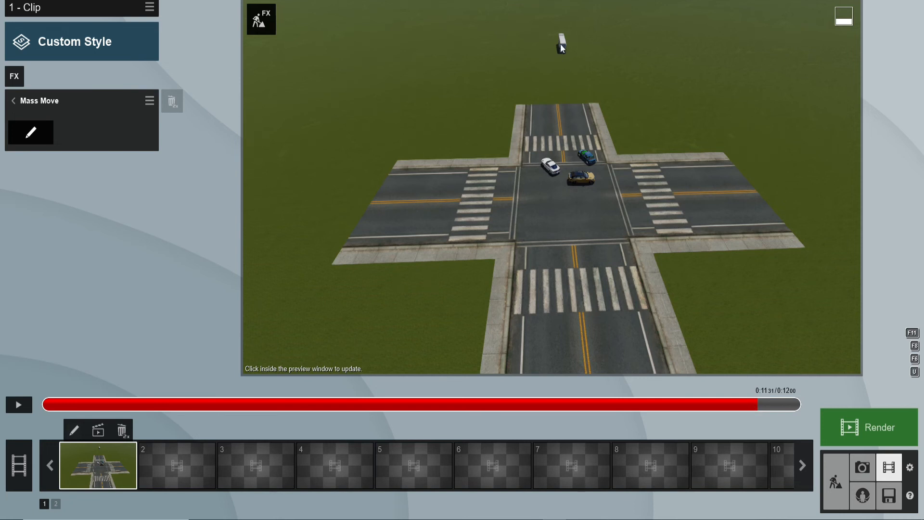
Add the Advanced Move effect to the clip and set the bus's start position farther back from the junction
click(14, 76)
click(616, 164)
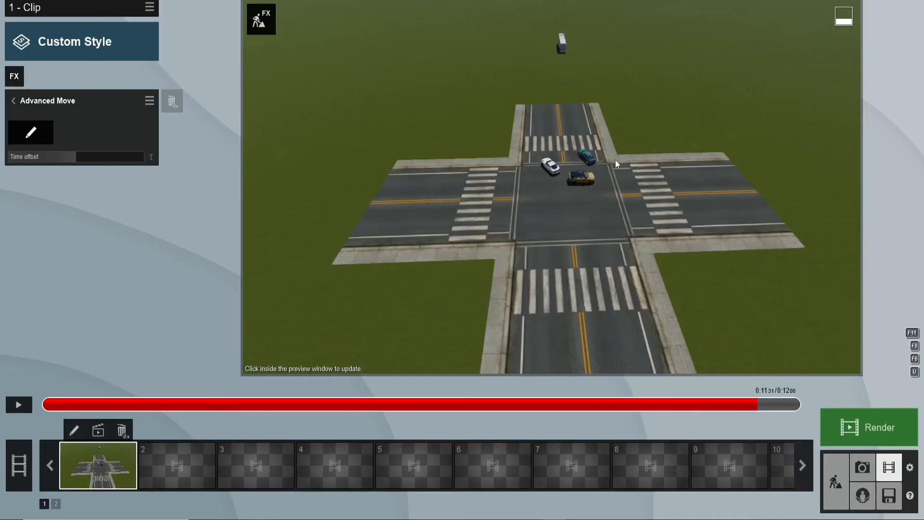
click(45, 138)
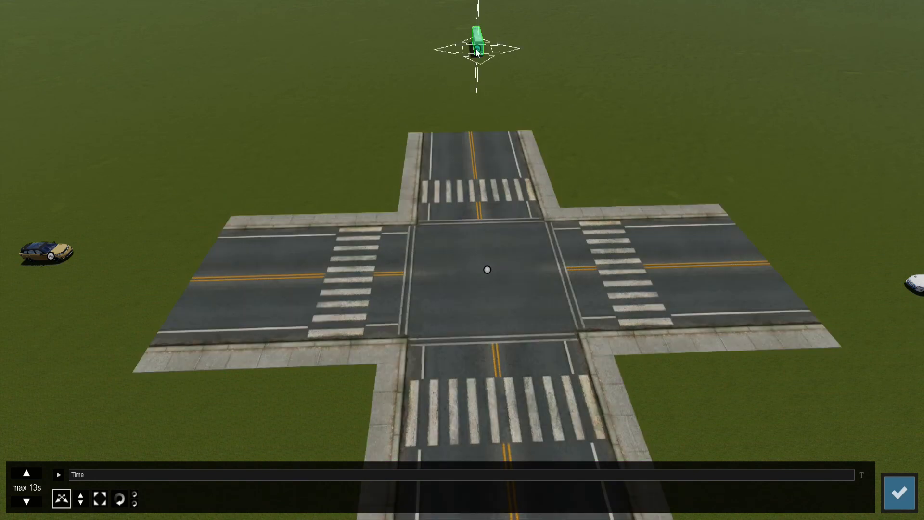
drag(478, 52, 477, 31)
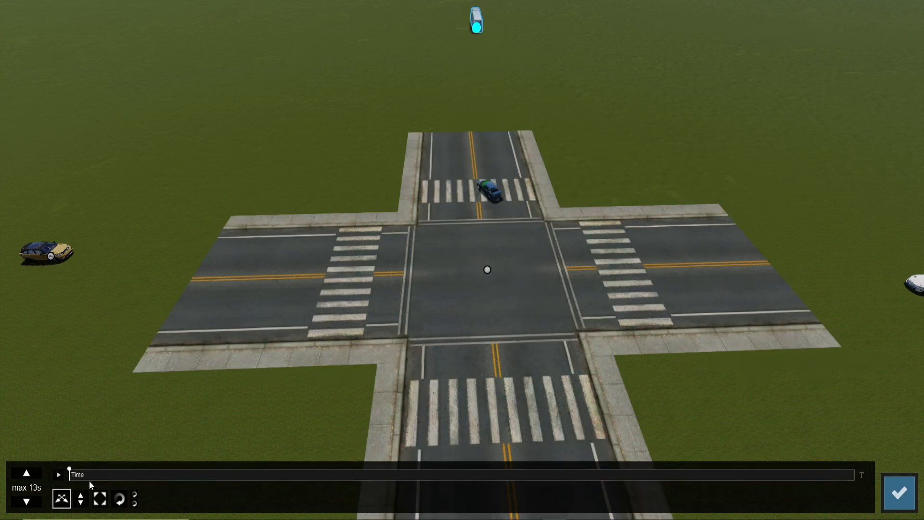
Set the bus's end position on the junction's far arm near the timeline's end, save the Advanced Move and preview the clip's end
drag(91, 473, 656, 476)
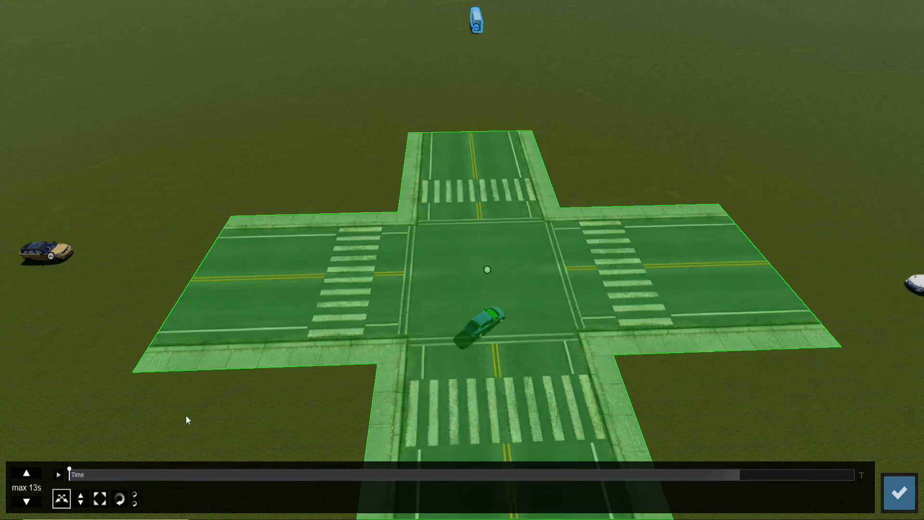
click(476, 27)
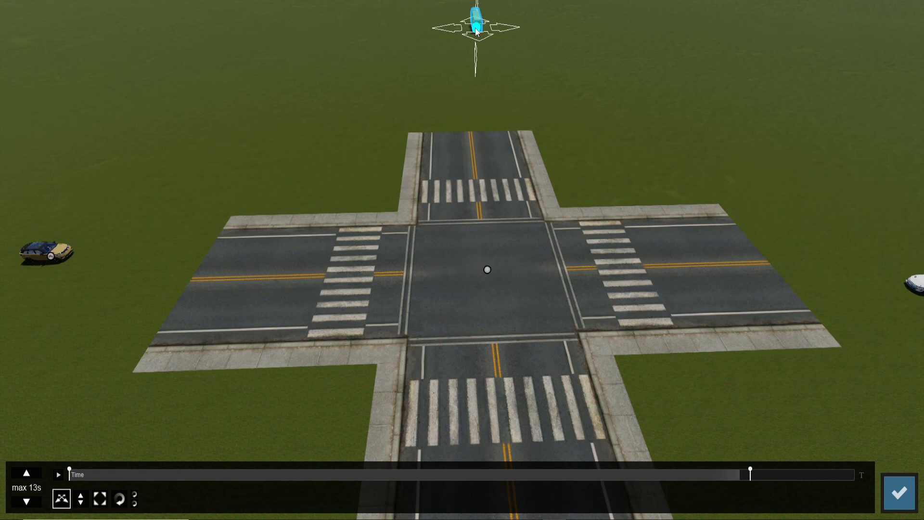
drag(476, 30, 472, 176)
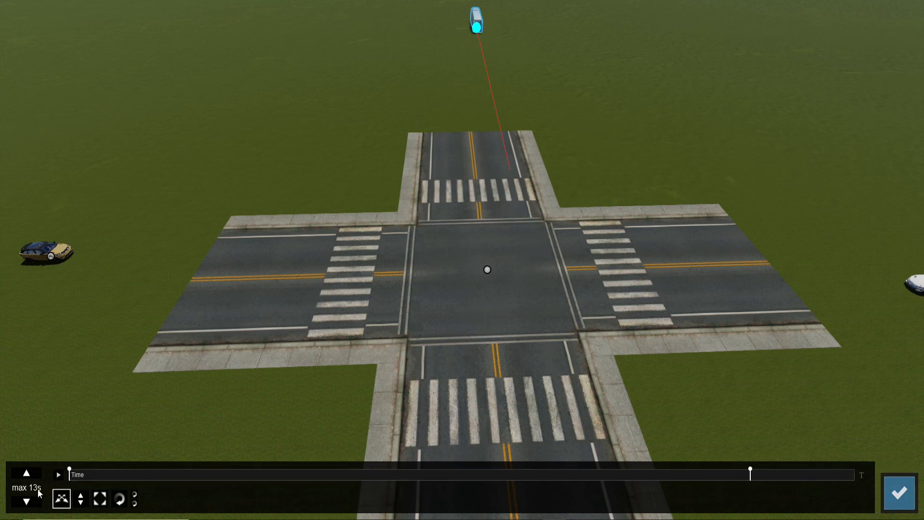
click(895, 496)
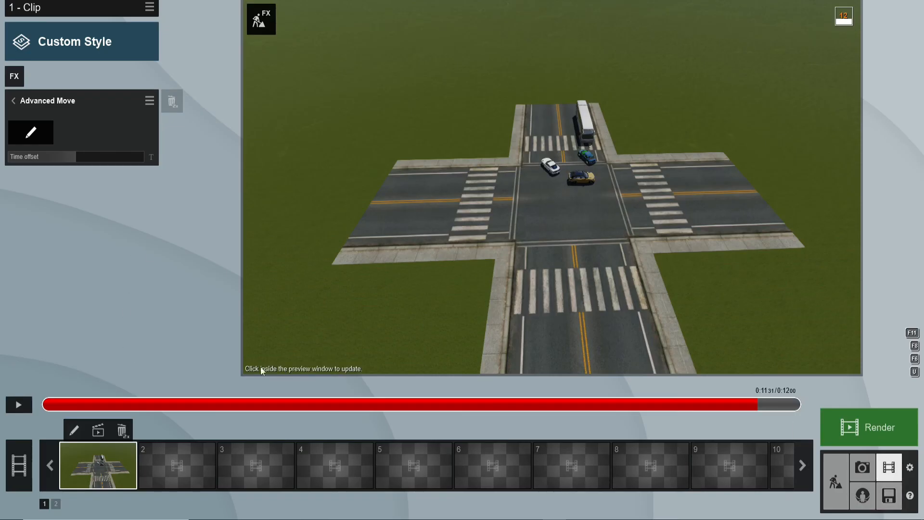
drag(717, 401, 811, 386)
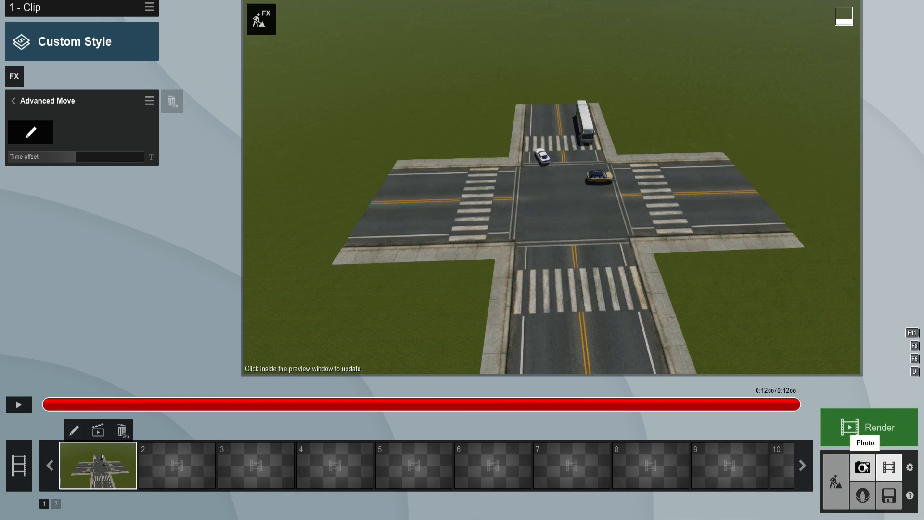
Reopen the recorded clip for editing and update its second camera keyframe with a closer, lower, angled view of the vehicles at the junction
click(74, 430)
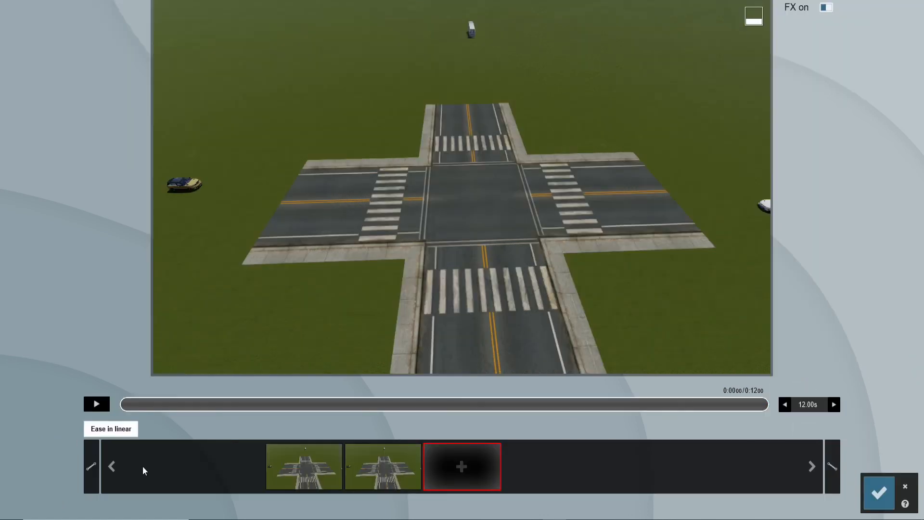
click(376, 466)
scroll(525, 210, up, 6)
right_drag(529, 210, 529, 183)
scroll(529, 209, up, 2)
right_drag(673, 205, 551, 176)
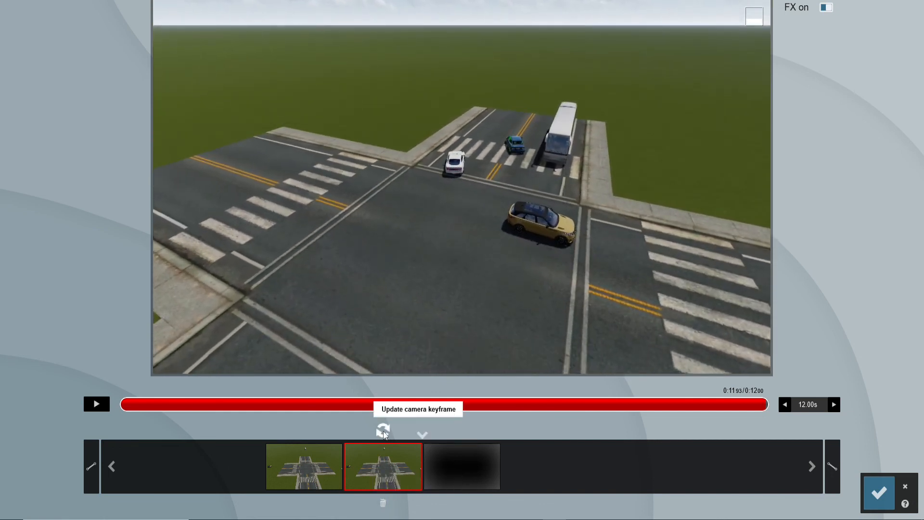
click(383, 432)
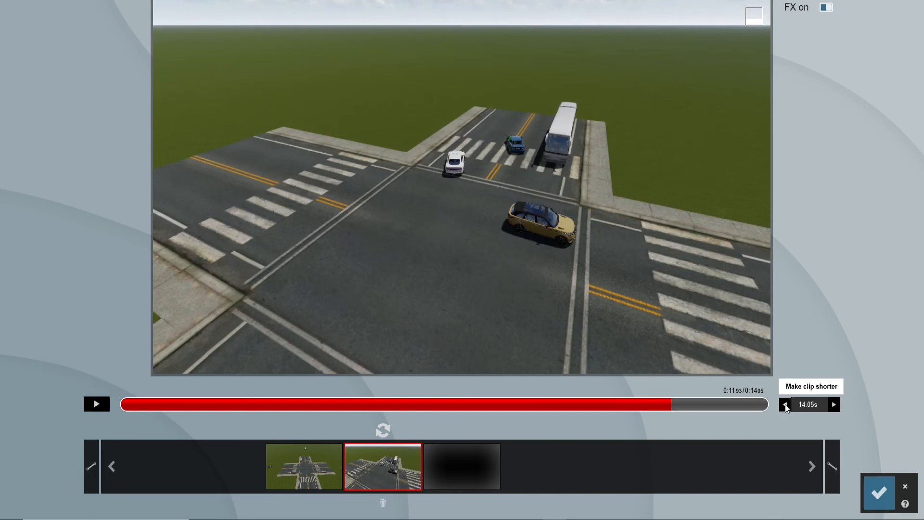
Shorten the clip to 12.05 s, check its end, save the clip edits and play the finished movie
click(785, 405)
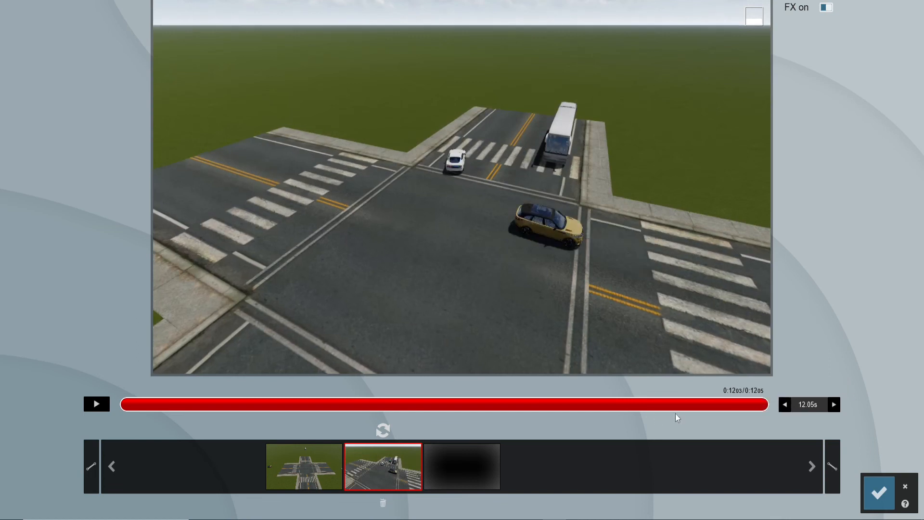
drag(708, 409, 800, 429)
click(880, 492)
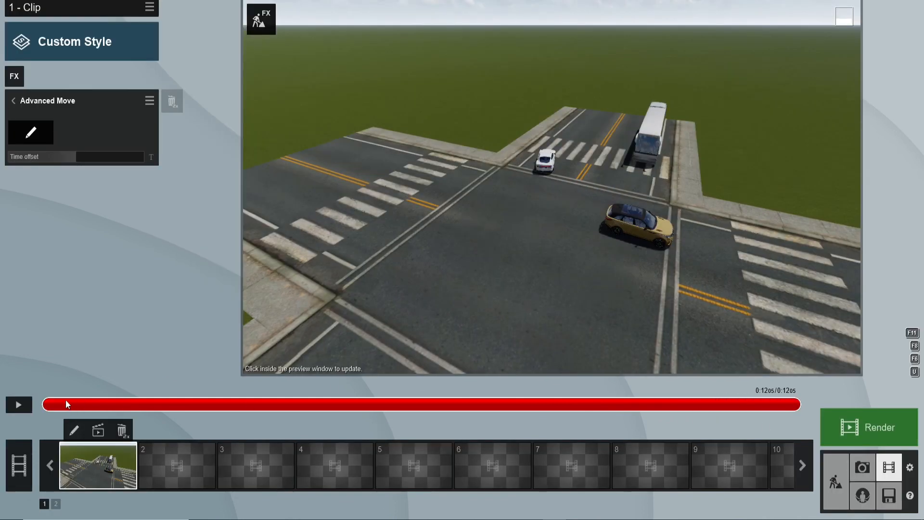
click(19, 407)
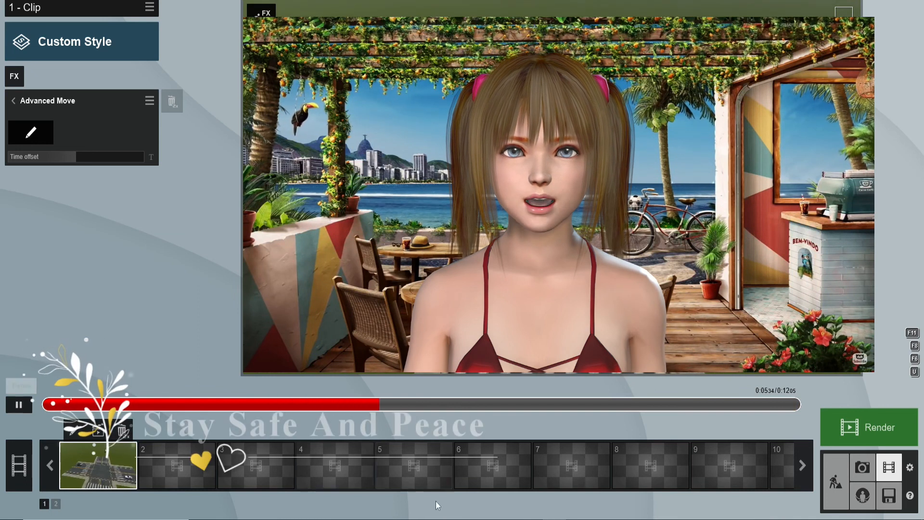
mouse_move(578, 516)
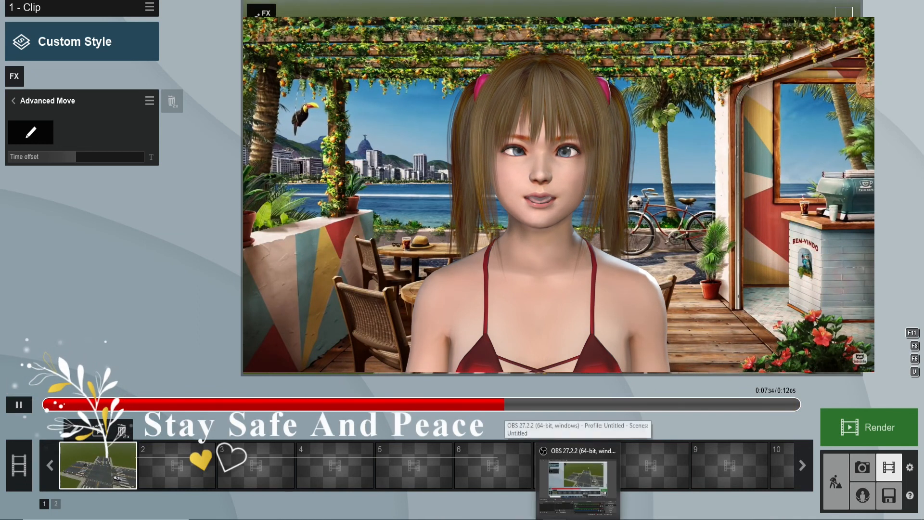